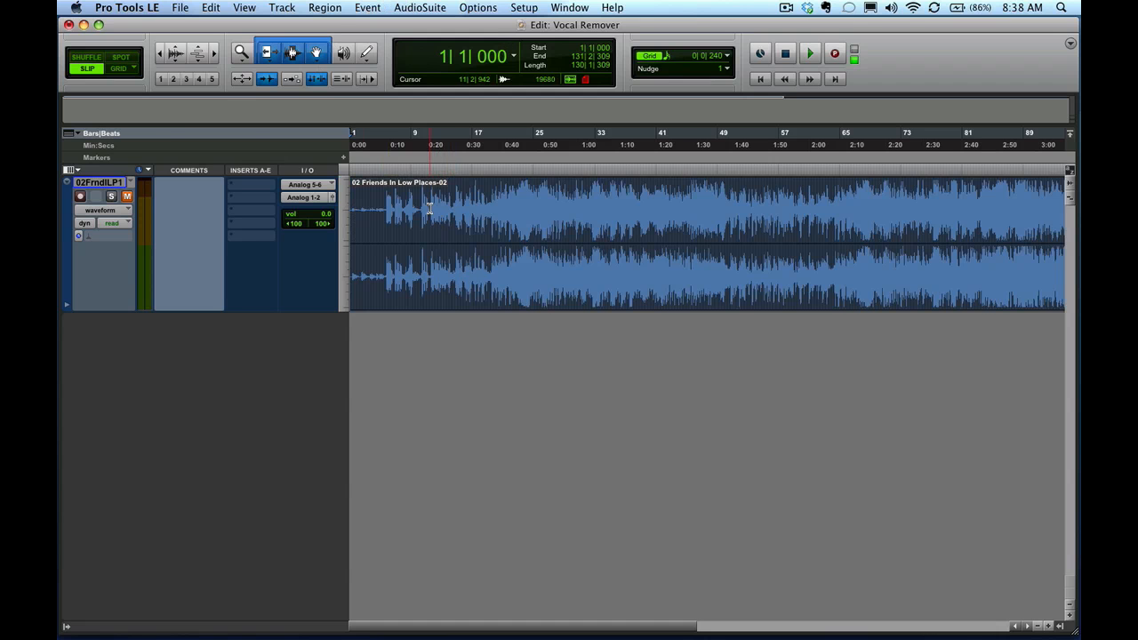
{"action": "left_click", "coordinate": [430, 233]}
{"action": "left_click", "coordinate": [397, 239]}
{"action": "double_click", "coordinate": [399, 237]}
{"action": "left_click", "coordinate": [408, 235]}
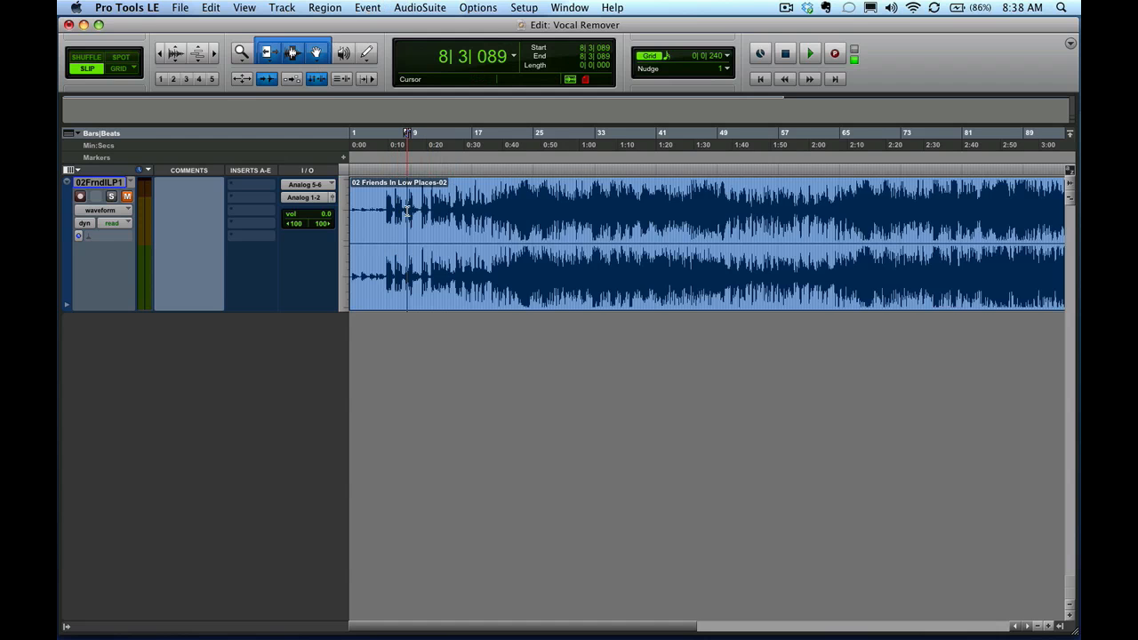
{"action": "left_click", "coordinate": [386, 204]}
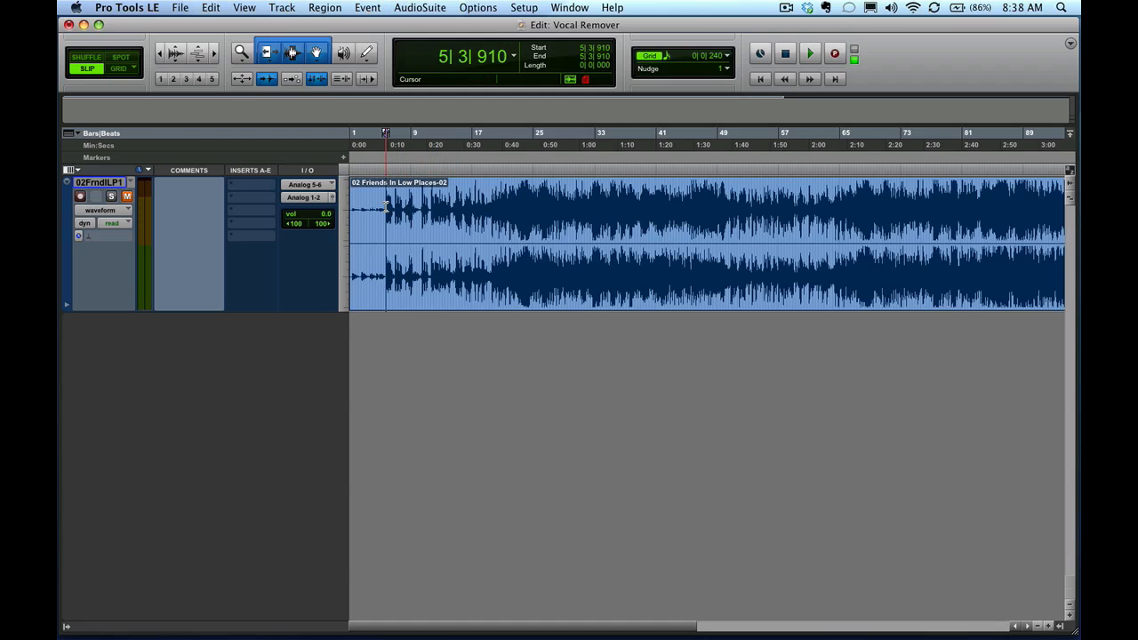
{"action": "left_click", "coordinate": [380, 256]}
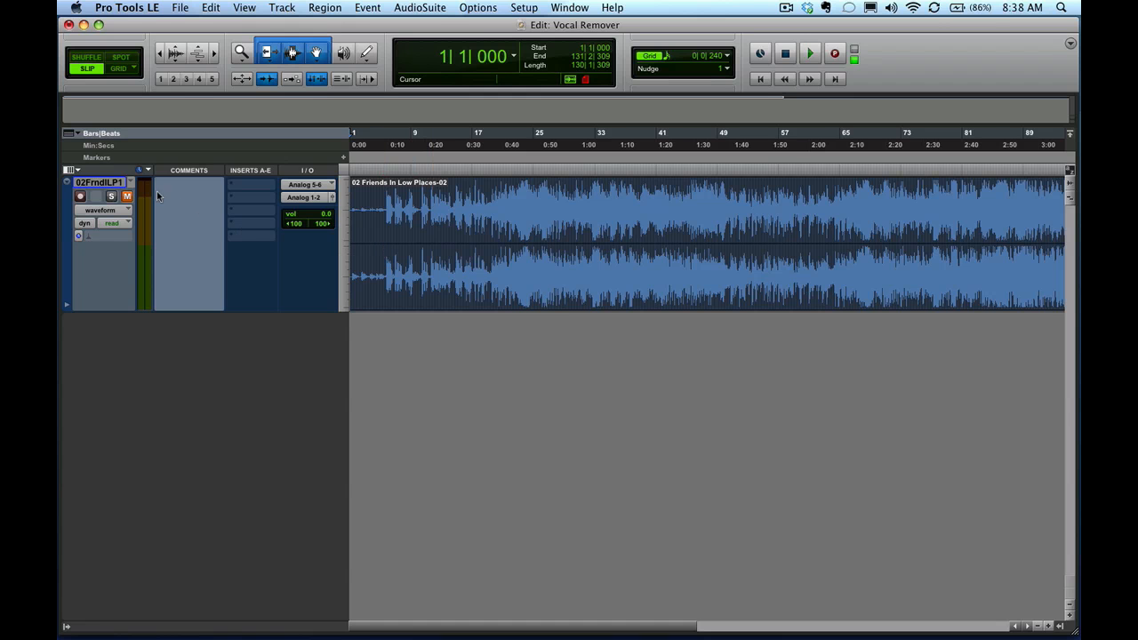
Place the playback cursor in bar 5 of the stereo track and audition the song's opening.
{"action": "left_click", "coordinate": [372, 202]}
{"action": "key", "text": "Return"}
{"action": "key", "text": "space"}
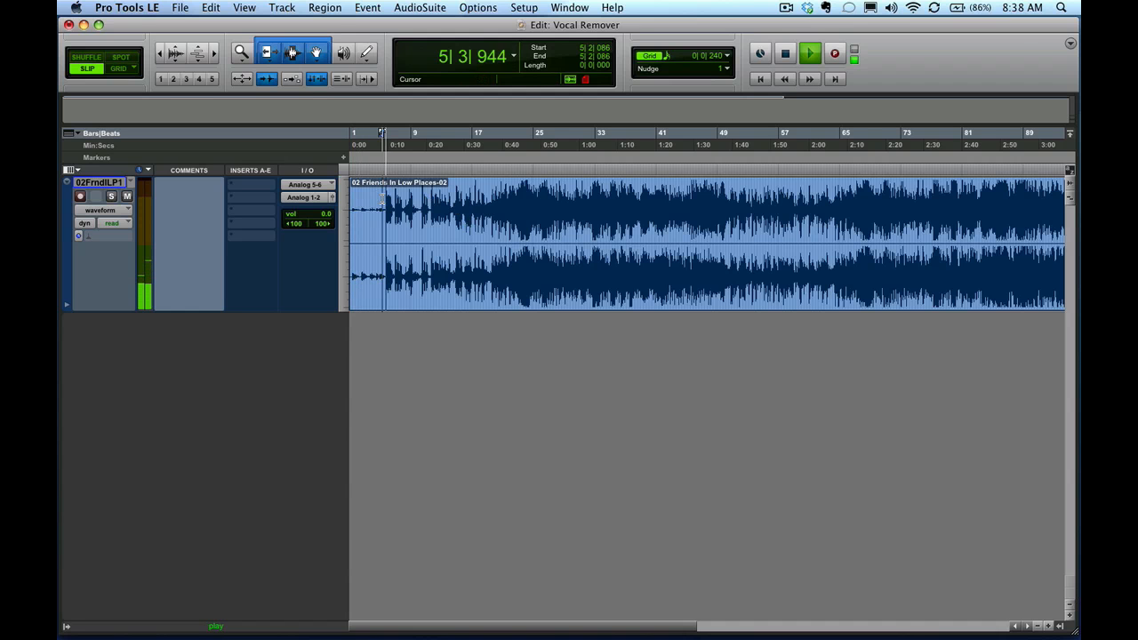
{"action": "key", "text": "space"}
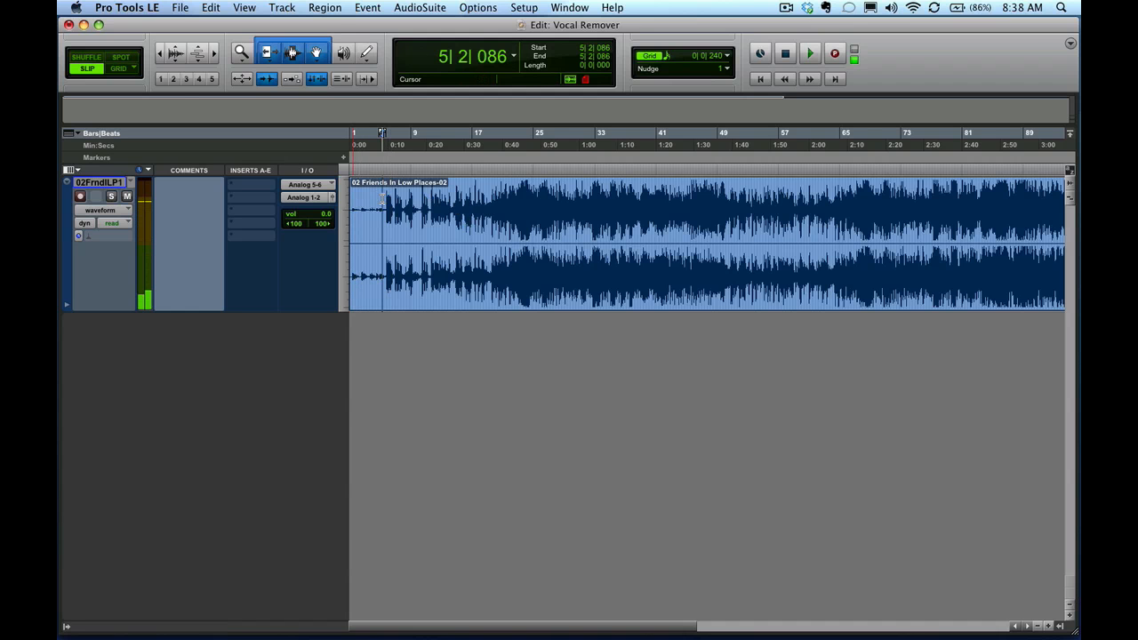
Select the stereo song track and split it into separate left and right mono tracks.
{"action": "key", "text": "super+["}
{"action": "double_click", "coordinate": [412, 187]}
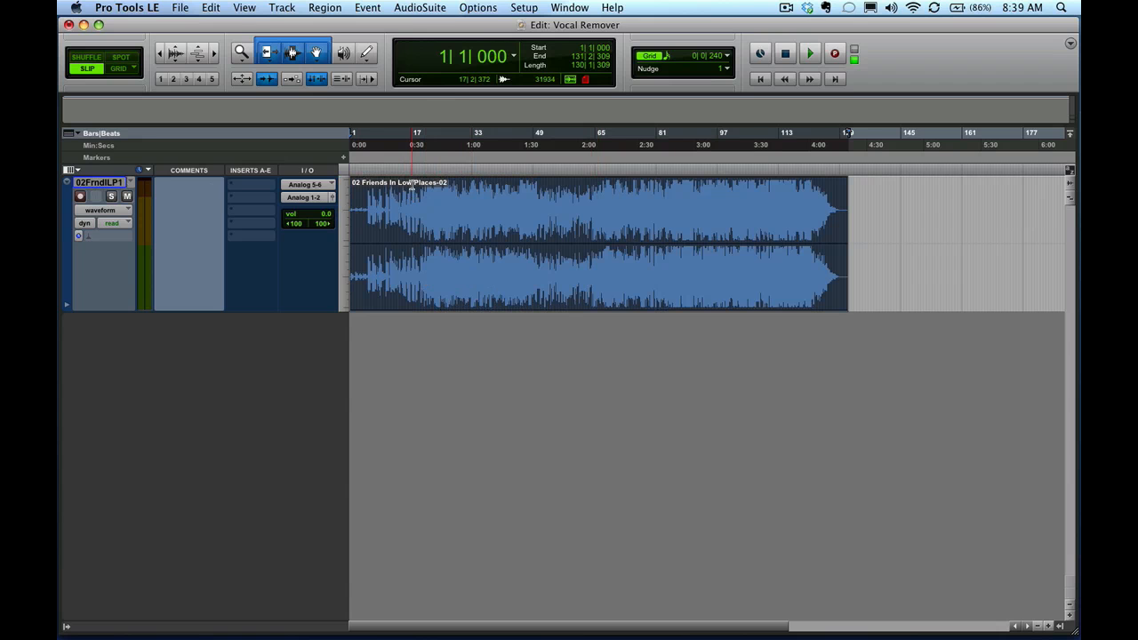
{"action": "left_click", "coordinate": [278, 7]}
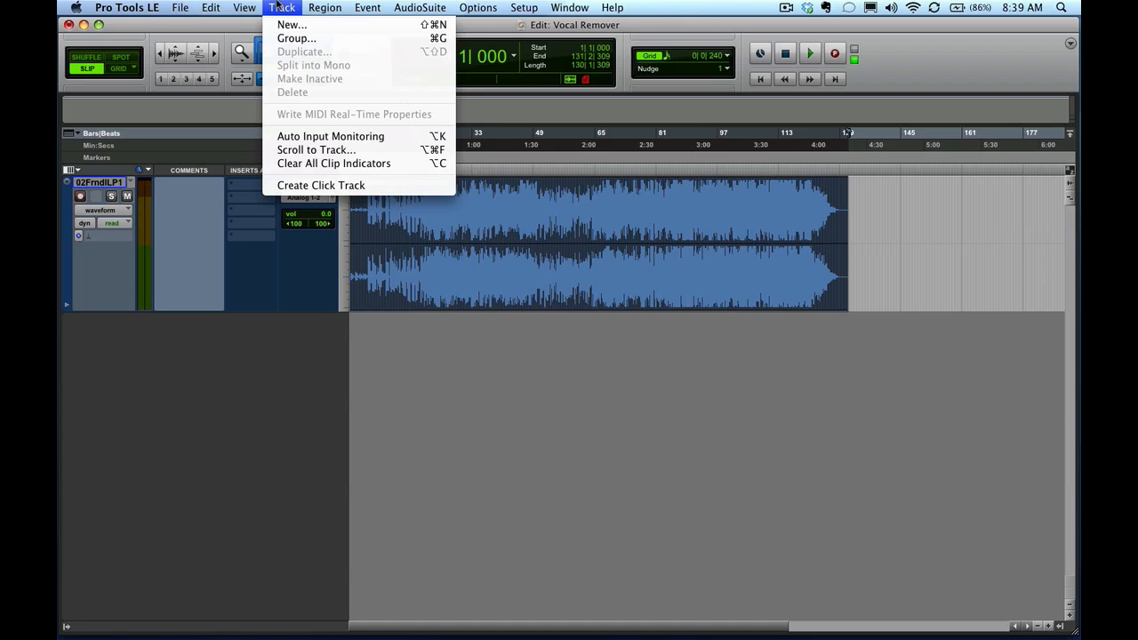
{"action": "left_click", "coordinate": [277, 5]}
{"action": "left_click", "coordinate": [105, 182]}
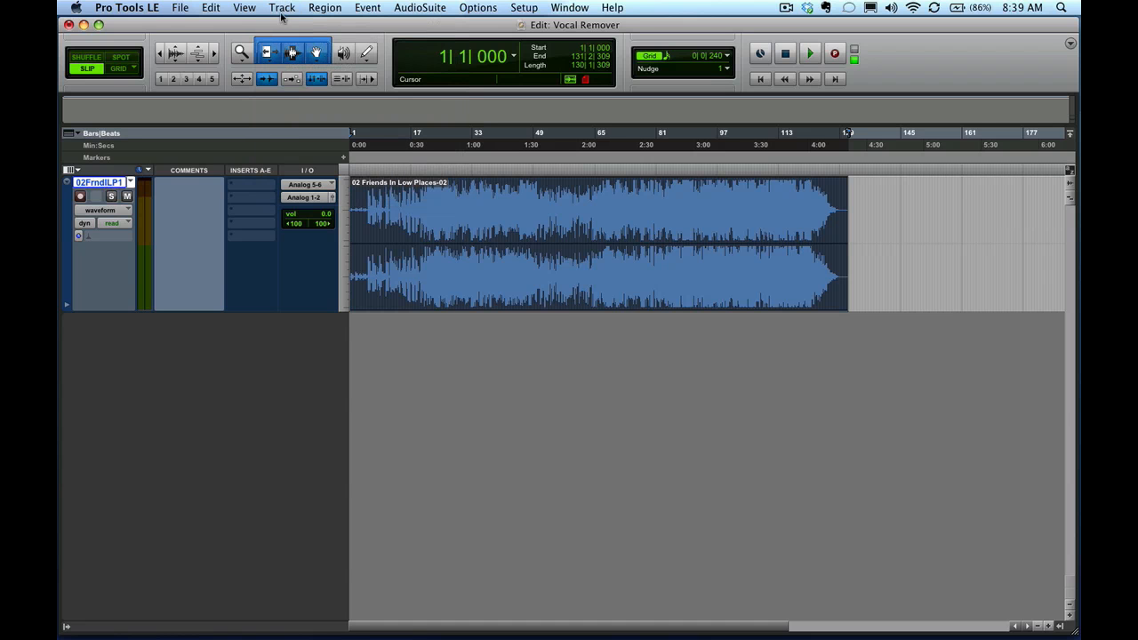
{"action": "left_click", "coordinate": [281, 11]}
{"action": "left_click", "coordinate": [315, 68]}
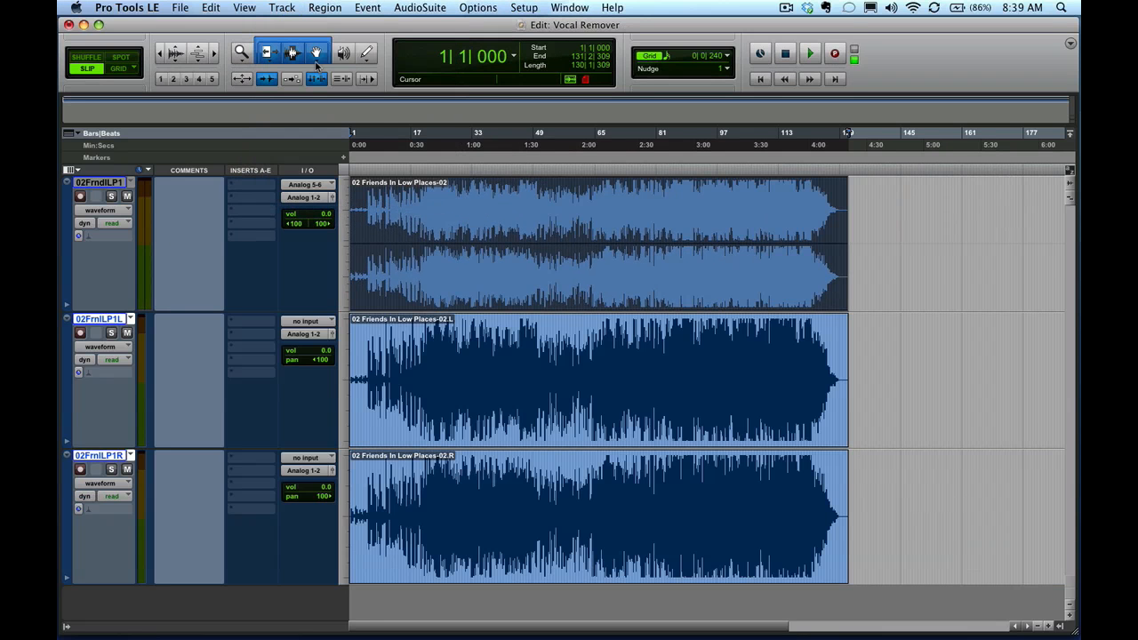
Mute the original stereo track, leaving the two split mono tracks active.
{"action": "left_click", "coordinate": [446, 399]}
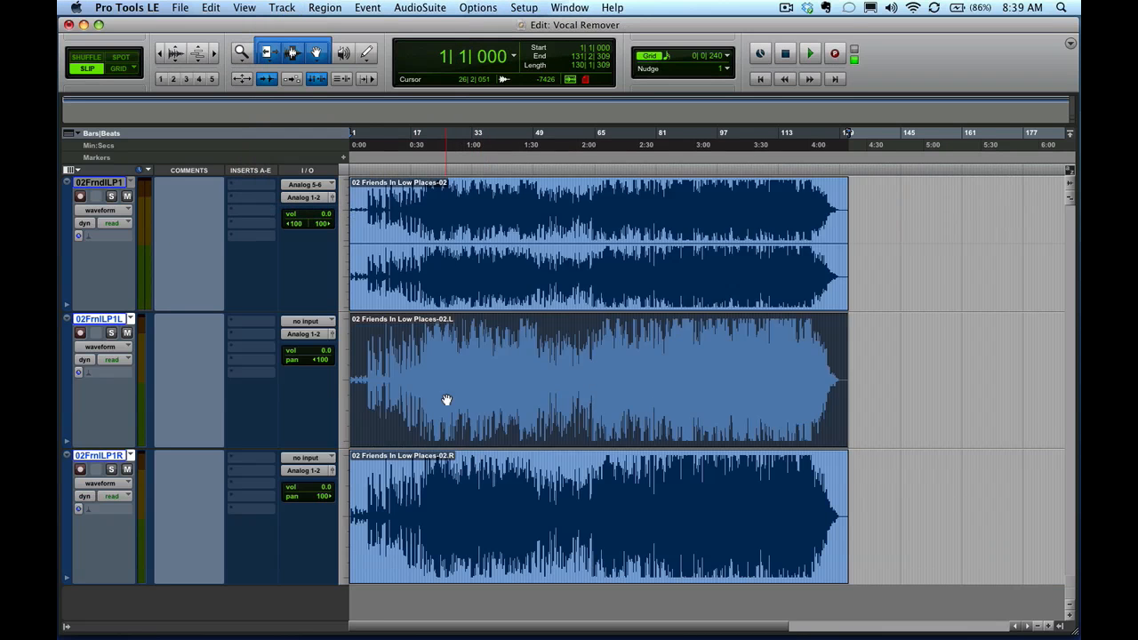
{"action": "left_click", "coordinate": [453, 533]}
{"action": "left_click", "coordinate": [428, 426]}
{"action": "left_click", "coordinate": [126, 197]}
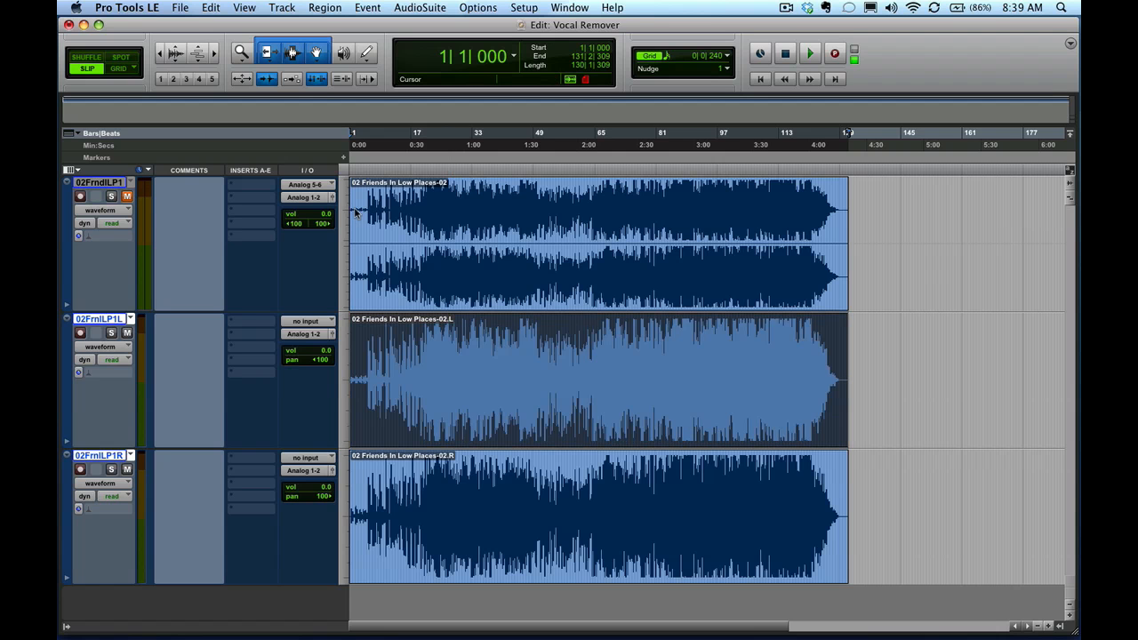
Audition the hard-panned left and right mono tracks from bar 5.
{"action": "left_click", "coordinate": [365, 360]}
{"action": "key", "text": "space"}
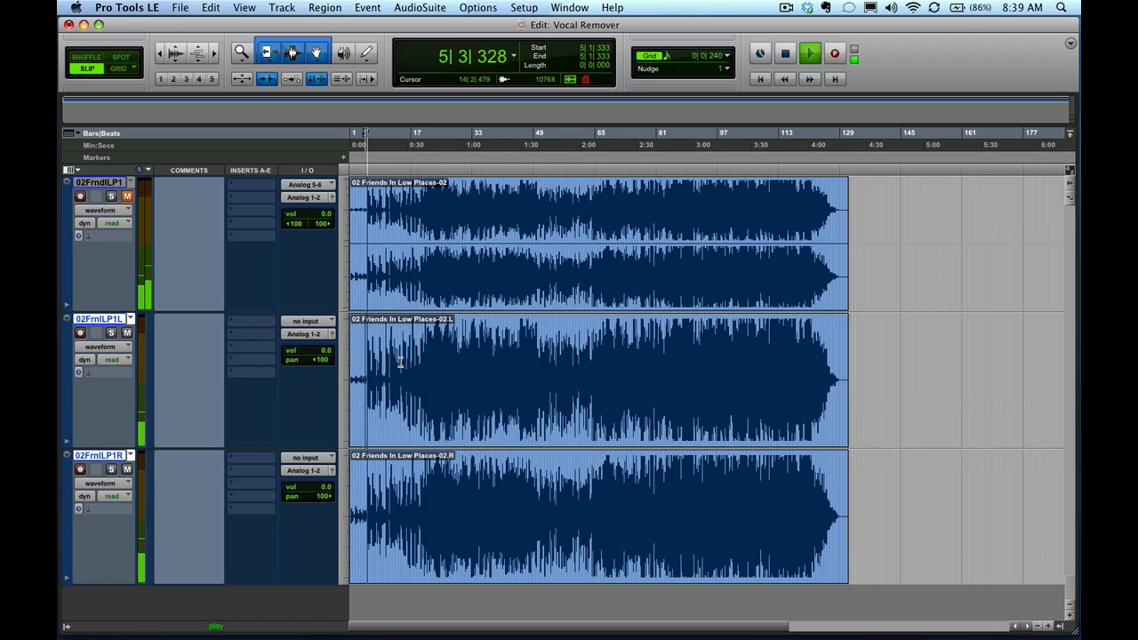
{"action": "key", "text": "space"}
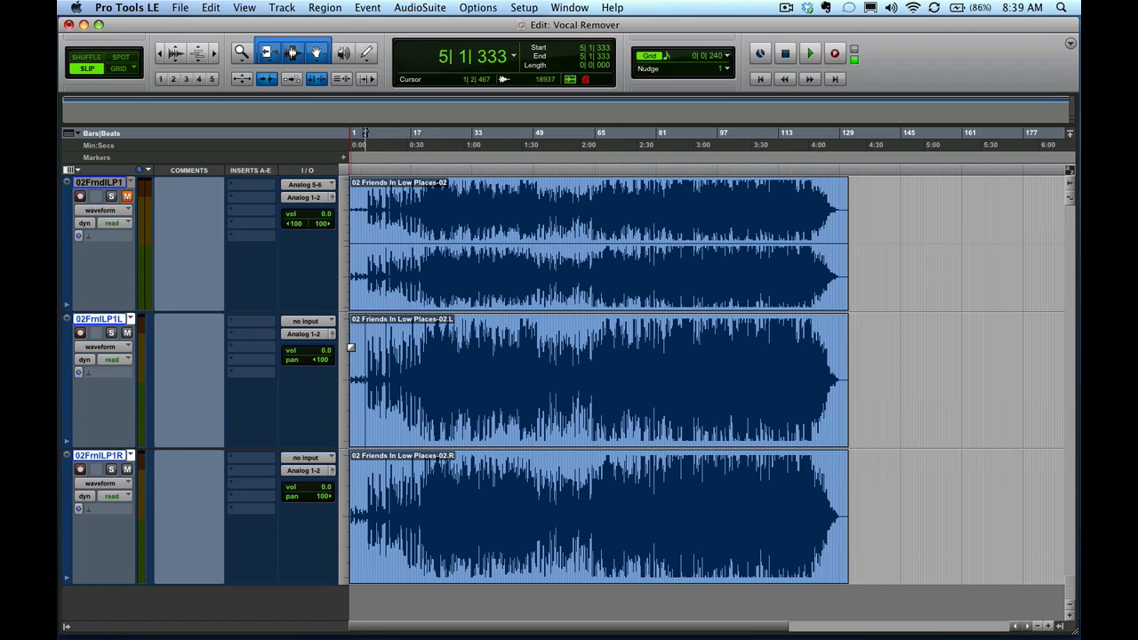
Set the pan of both the left and right mono tracks to 0 and audition the centred result.
{"action": "key", "text": "alt"}
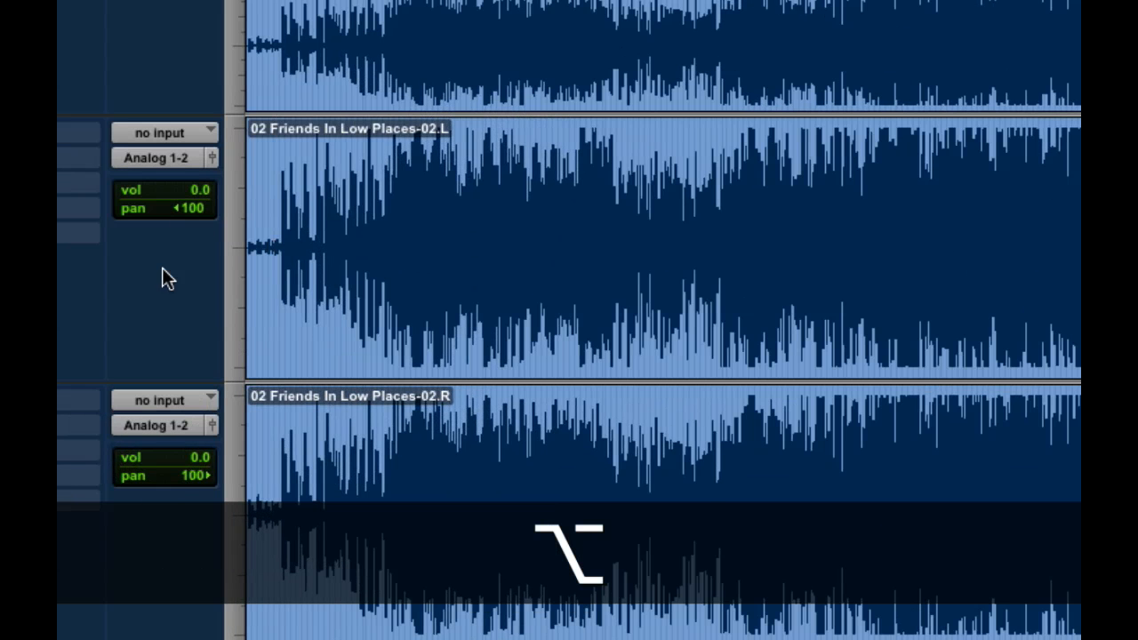
{"action": "left_click_drag", "start_coordinate": [166, 212], "coordinate": [221, 211]}
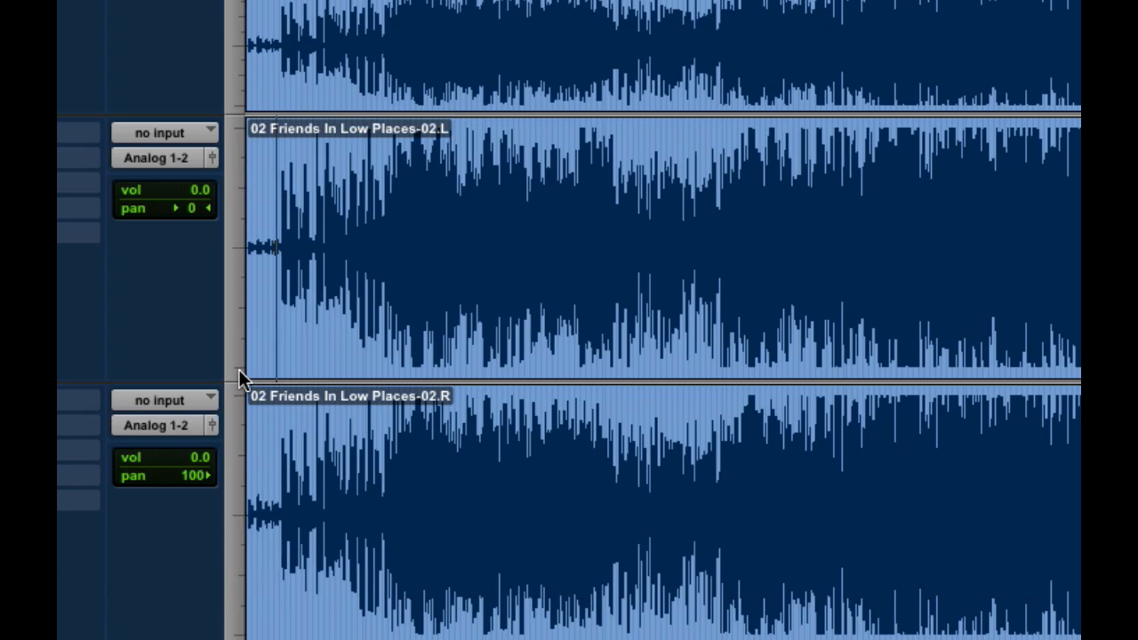
{"action": "left_click", "coordinate": [196, 477], "text": "alt"}
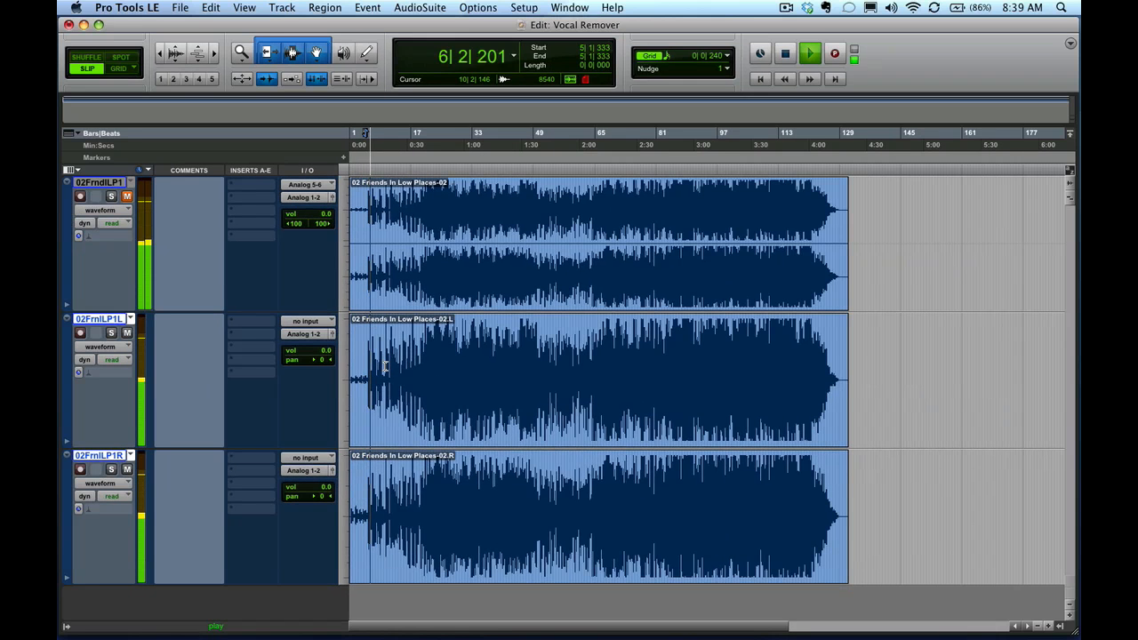
{"action": "key", "text": "space"}
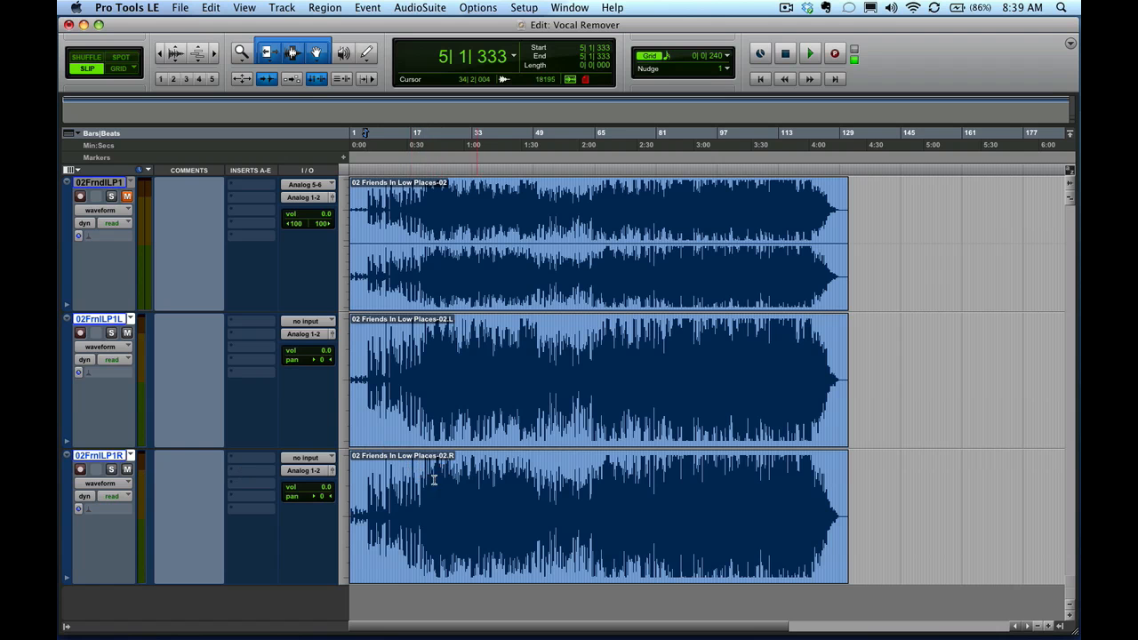
Insert the EQ 3 1-Band (mono) plug-in on the right-channel track and invert its input phase.
{"action": "left_click", "coordinate": [397, 518]}
{"action": "double_click", "coordinate": [424, 406]}
{"action": "double_click", "coordinate": [406, 541]}
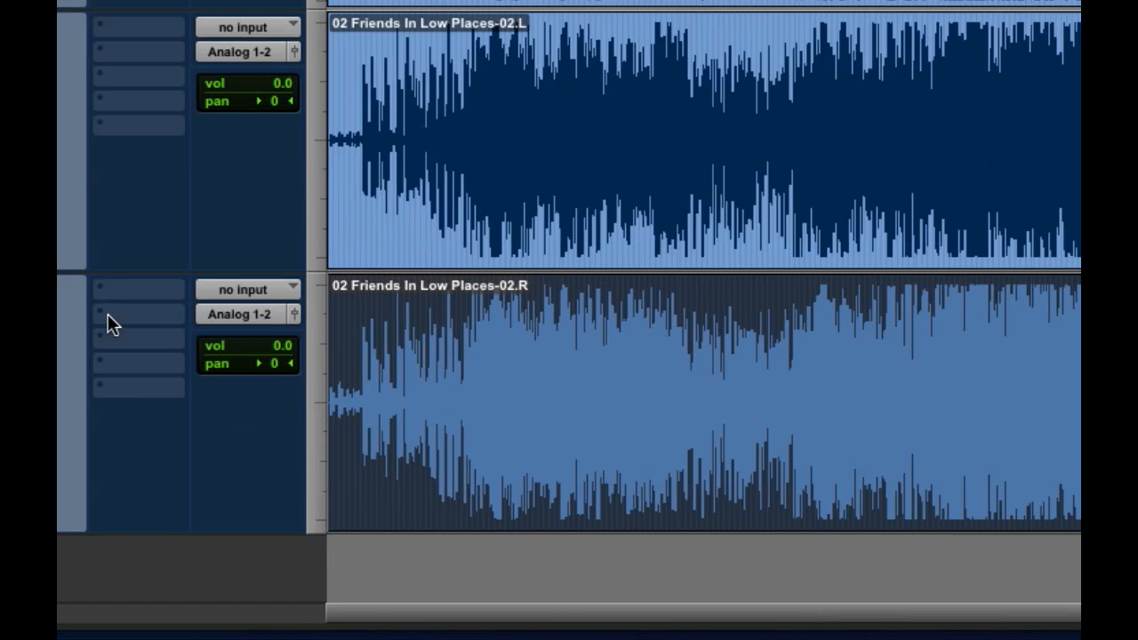
{"action": "left_click", "coordinate": [108, 315]}
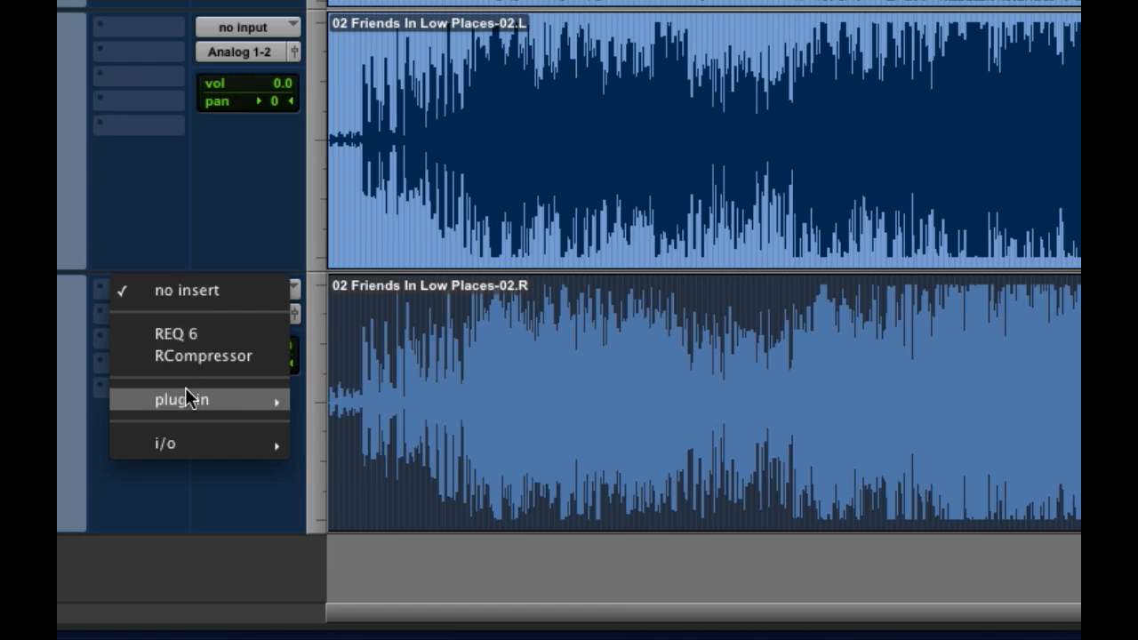
{"action": "mouse_move", "coordinate": [238, 402]}
{"action": "mouse_move", "coordinate": [460, 151]}
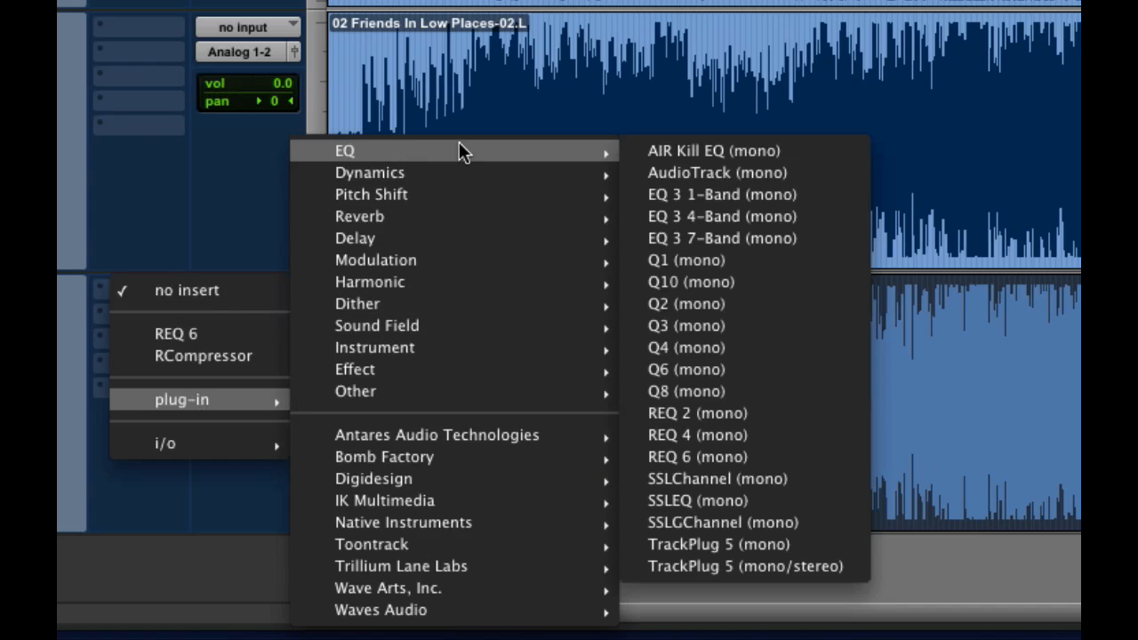
{"action": "left_click", "coordinate": [740, 193]}
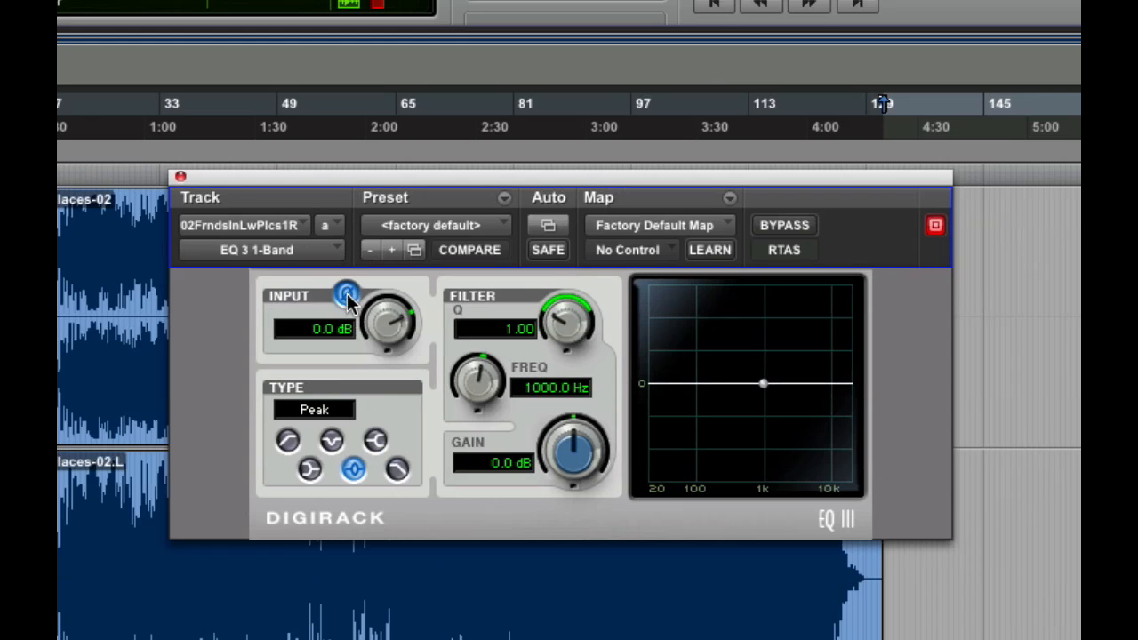
{"action": "left_click", "coordinate": [348, 300]}
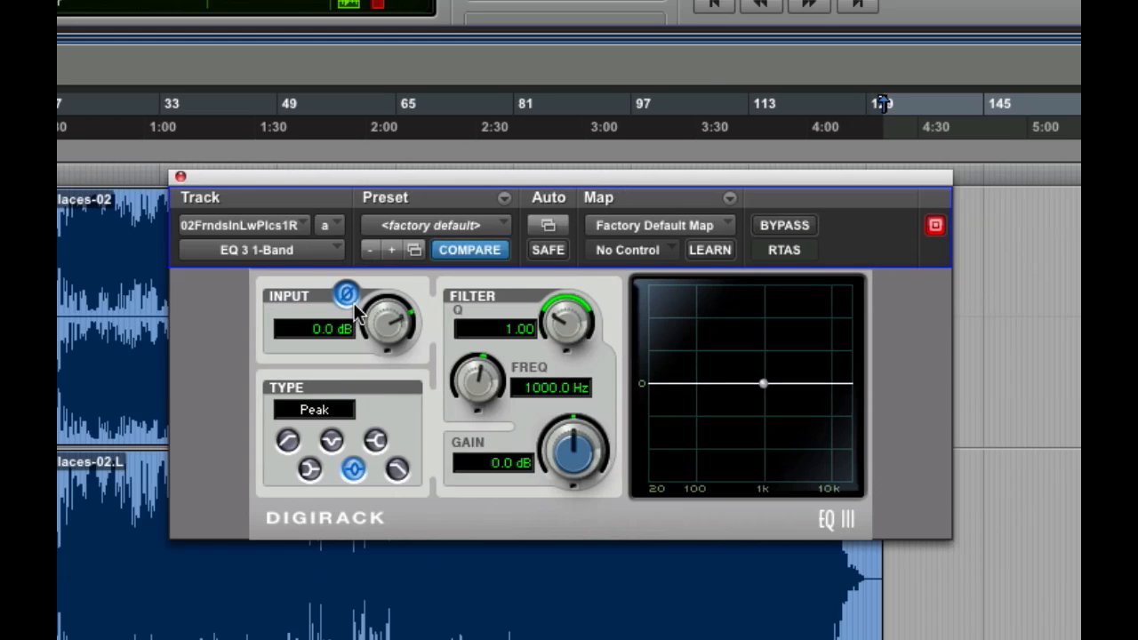
{"action": "left_click", "coordinate": [179, 177]}
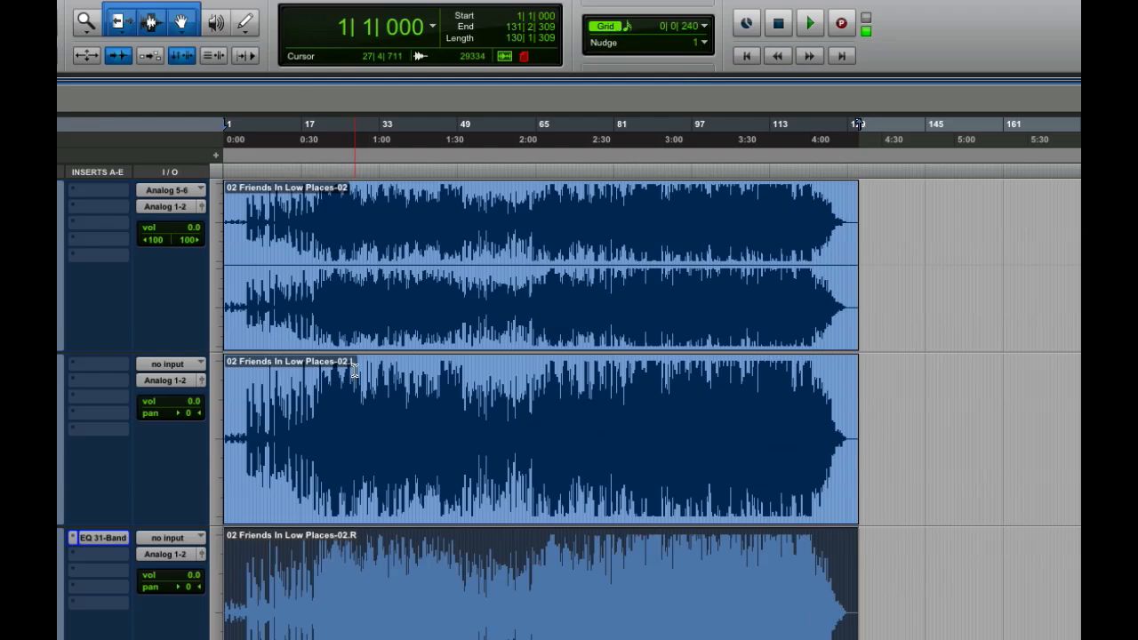
Audition the song from its beginning with the right channel's phase inverted.
{"action": "key", "text": "space"}
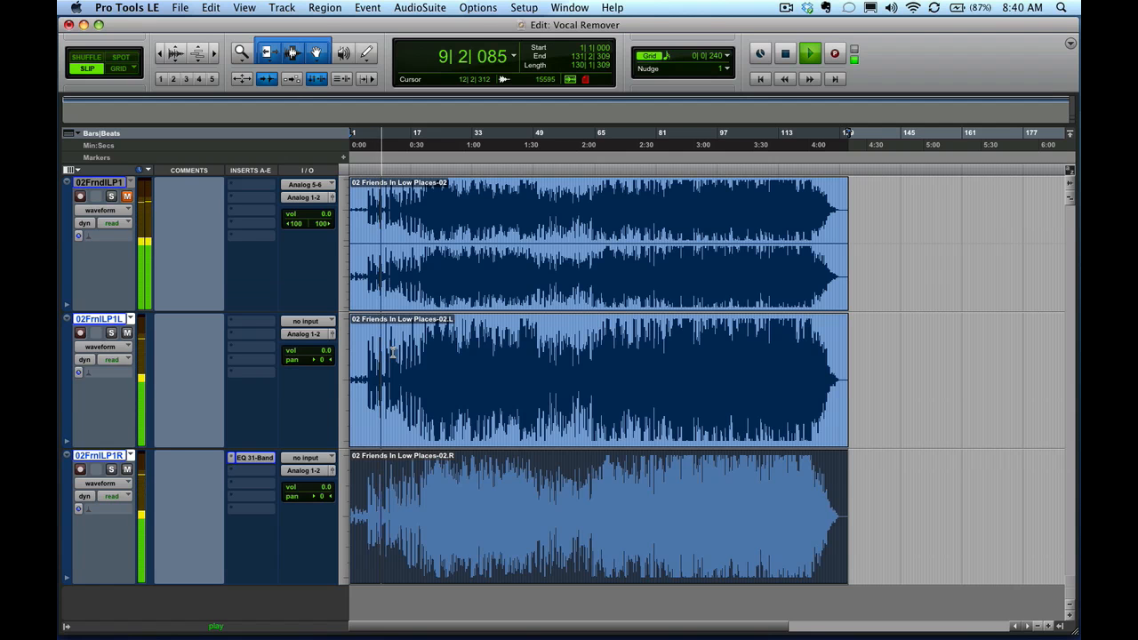
{"action": "key", "text": "space"}
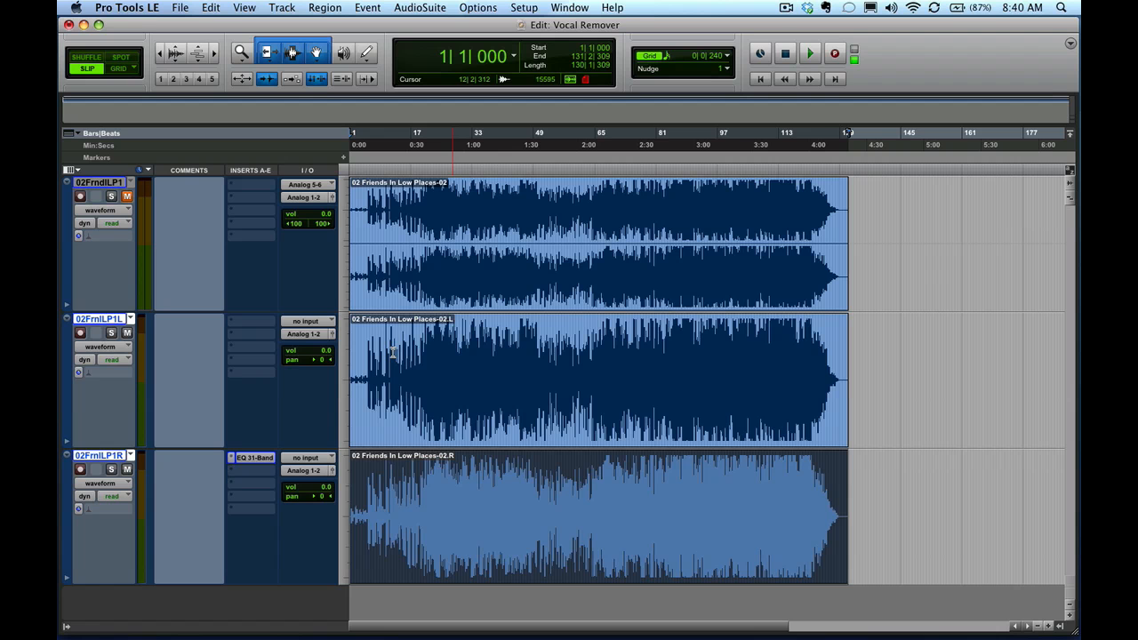
Examine how the left and right mono clips' waveforms line up over the song's first bars.
{"action": "left_click", "coordinate": [366, 477]}
{"action": "key", "text": "super+bracketright"}
{"action": "key", "text": "super+bracketright"}
{"action": "key", "text": "super+bracketright"}
{"action": "key", "text": "super+bracketright"}
{"action": "key", "text": "super+bracketright"}
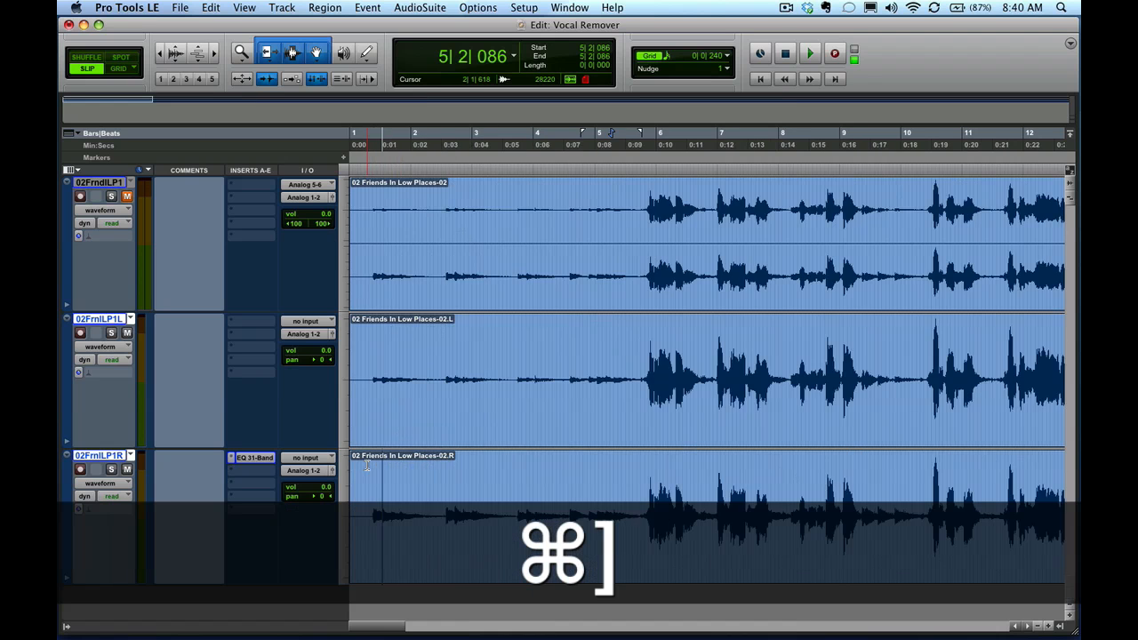
{"action": "key", "text": "super+bracketleft"}
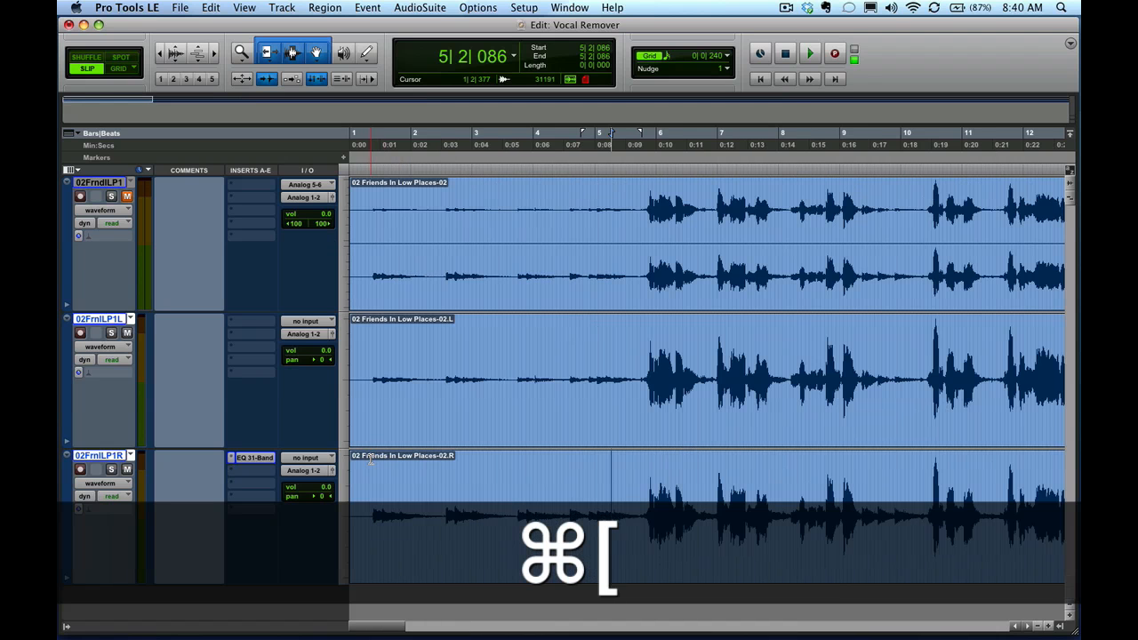
{"action": "left_click", "coordinate": [416, 536]}
{"action": "left_click", "coordinate": [416, 394]}
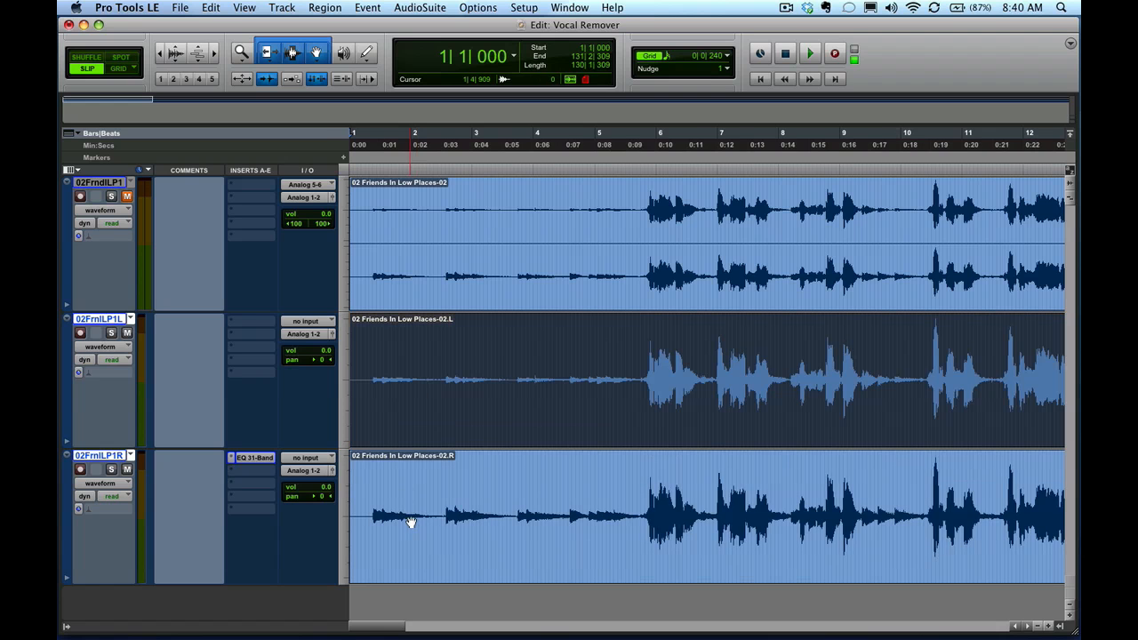
{"action": "left_click", "coordinate": [414, 525]}
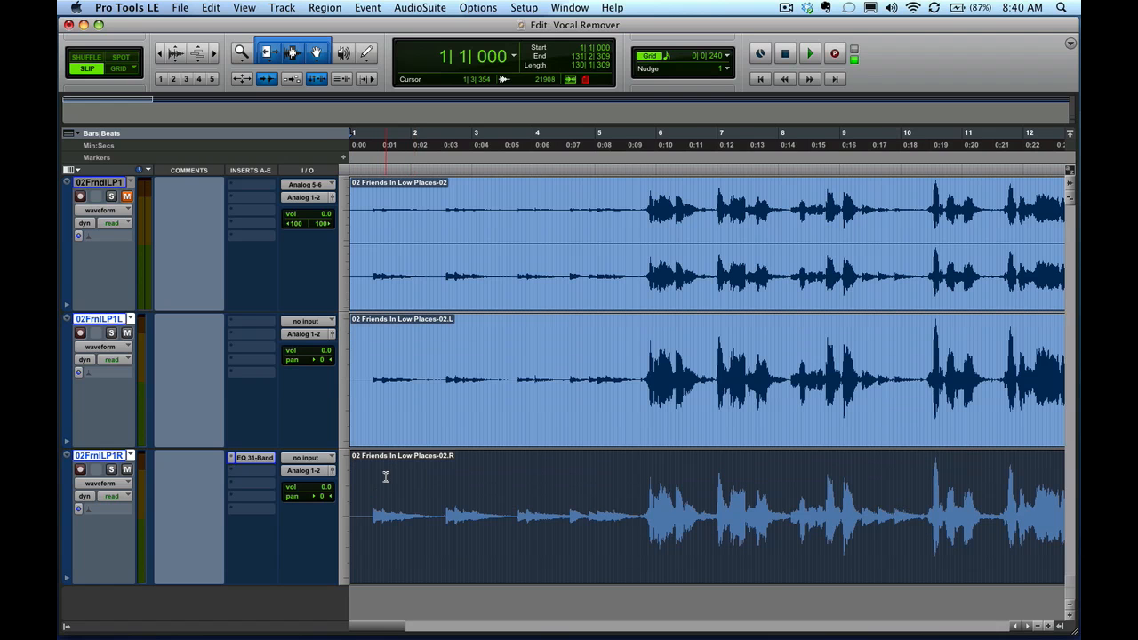
{"action": "left_click", "coordinate": [396, 432]}
{"action": "left_click", "coordinate": [385, 535]}
Set the nudge value to 1 sample.
{"action": "key", "text": "shift"}
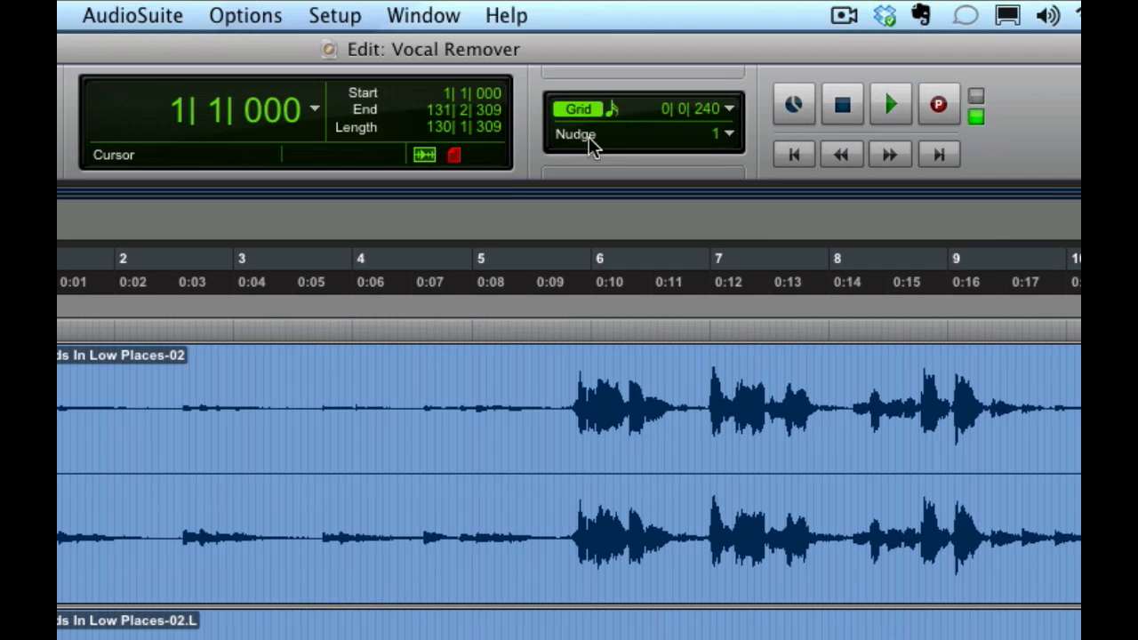
{"action": "left_click", "coordinate": [729, 134]}
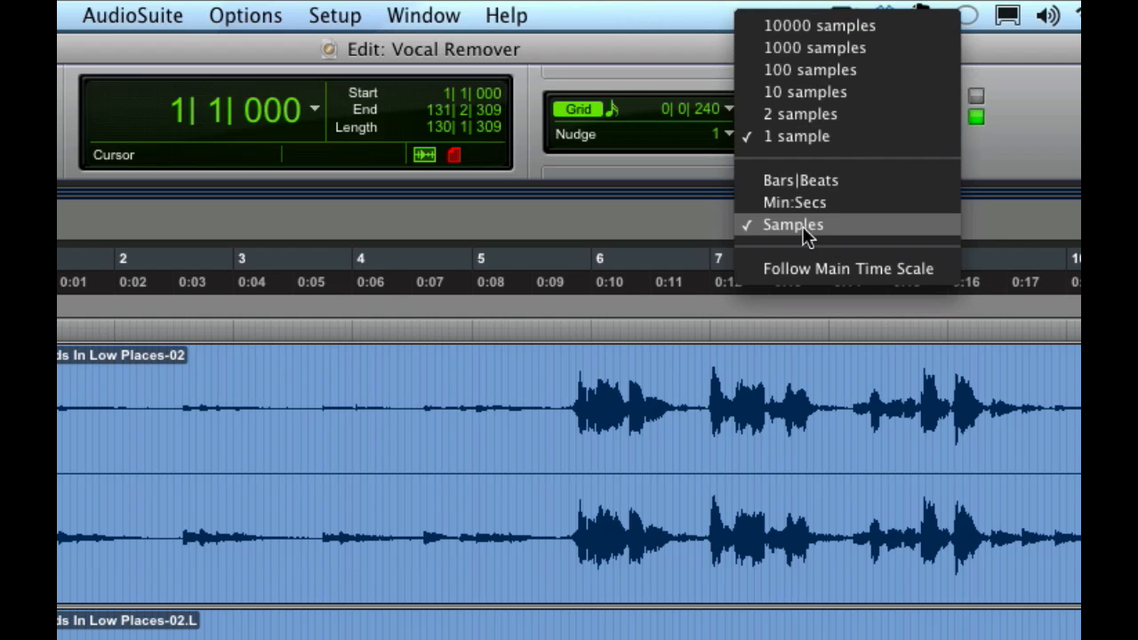
{"action": "left_click", "coordinate": [798, 136]}
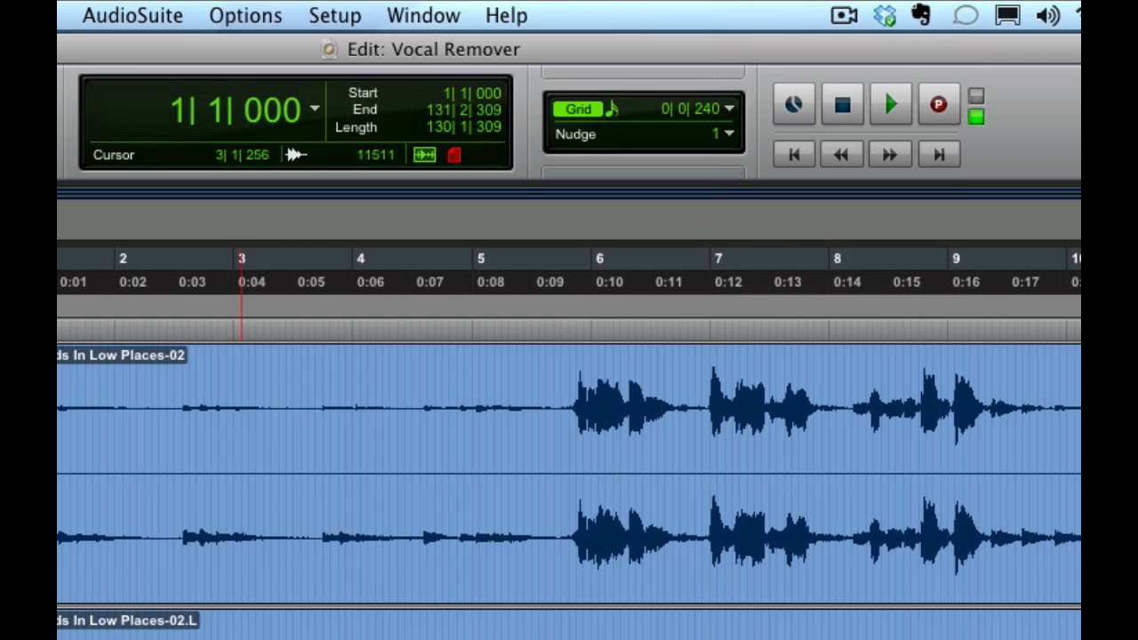
Nudge the right-channel clip one sample later at its start.
{"action": "key", "text": "super+bracketright"}
{"action": "key", "text": "super+bracketright"}
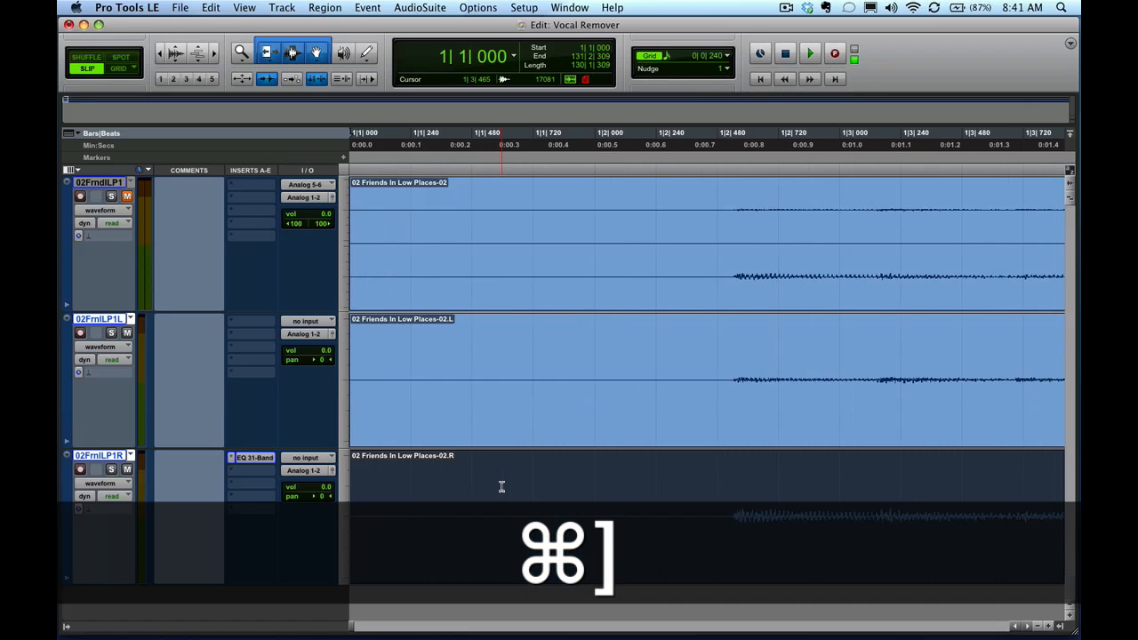
{"action": "key", "text": "super+bracketright"}
{"action": "key", "text": "super+bracketright"}
{"action": "key", "text": "super+bracketright"}
{"action": "key", "text": "super+bracketright"}
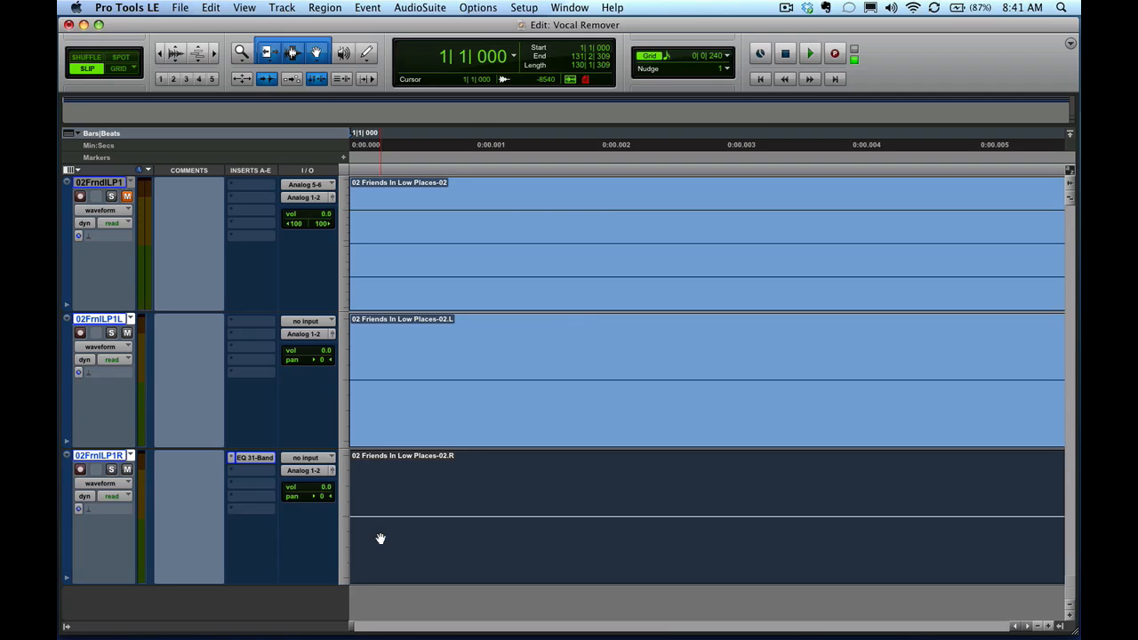
{"action": "key", "text": "KP_Add"}
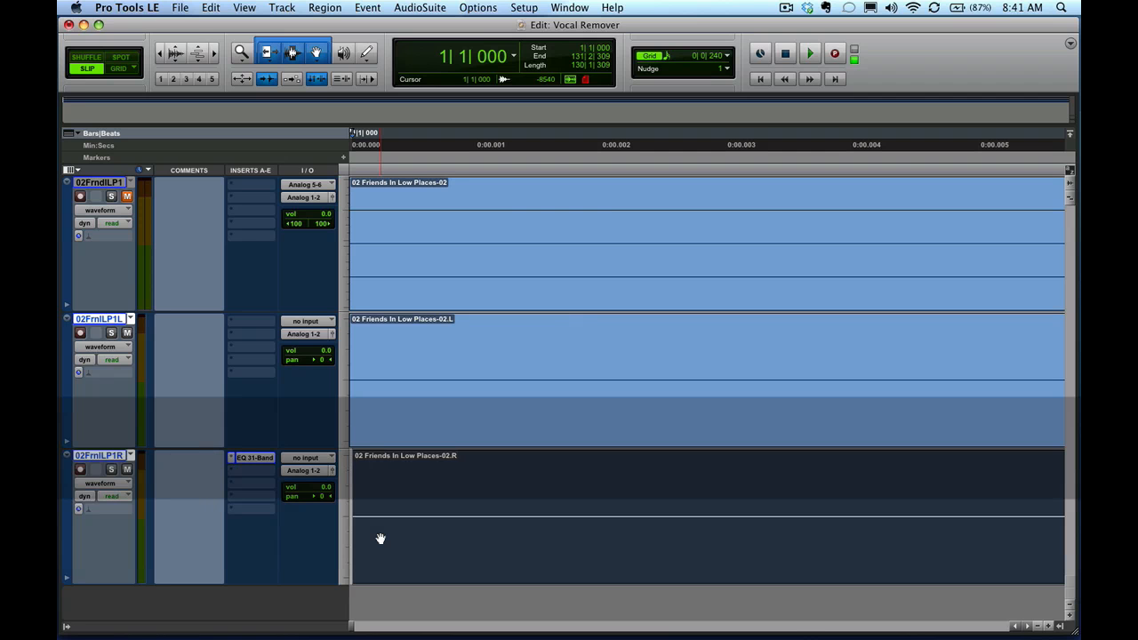
Nudge the right-channel clip one more sample later and audition the song from just before its first notes.
{"action": "key", "text": "KP_Add"}
{"action": "key", "text": "KP_Add"}
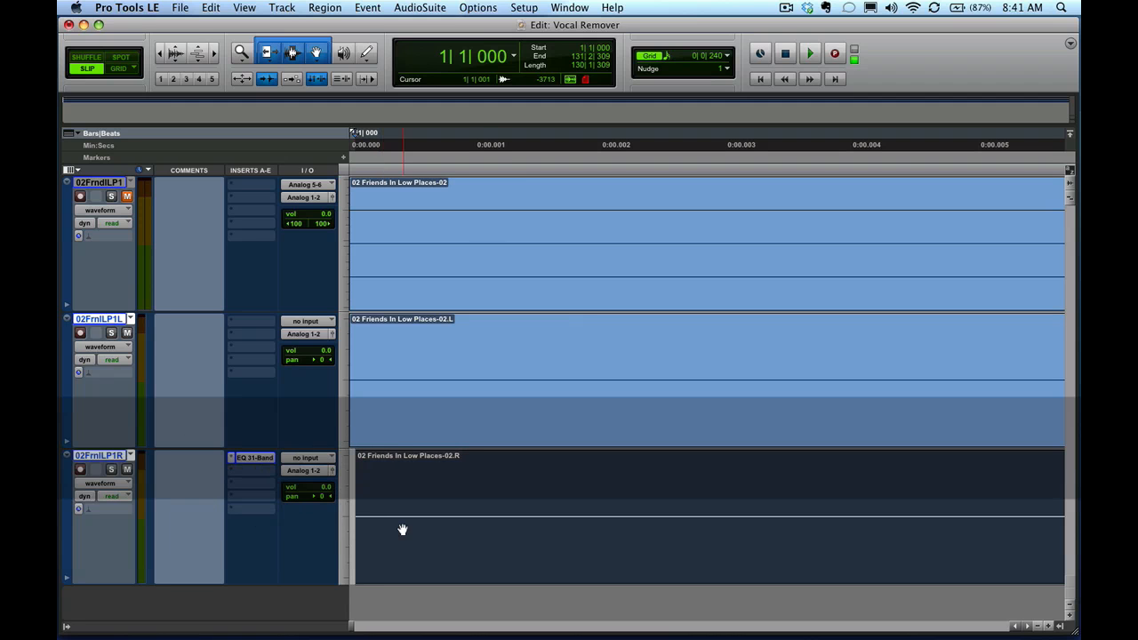
{"action": "key", "text": "super+bracketleft"}
{"action": "key", "text": "super+bracketleft"}
{"action": "key", "text": "super+bracketleft"}
{"action": "key", "text": "super+bracketleft"}
{"action": "key", "text": "super+bracketleft"}
{"action": "key", "text": "super+bracketleft"}
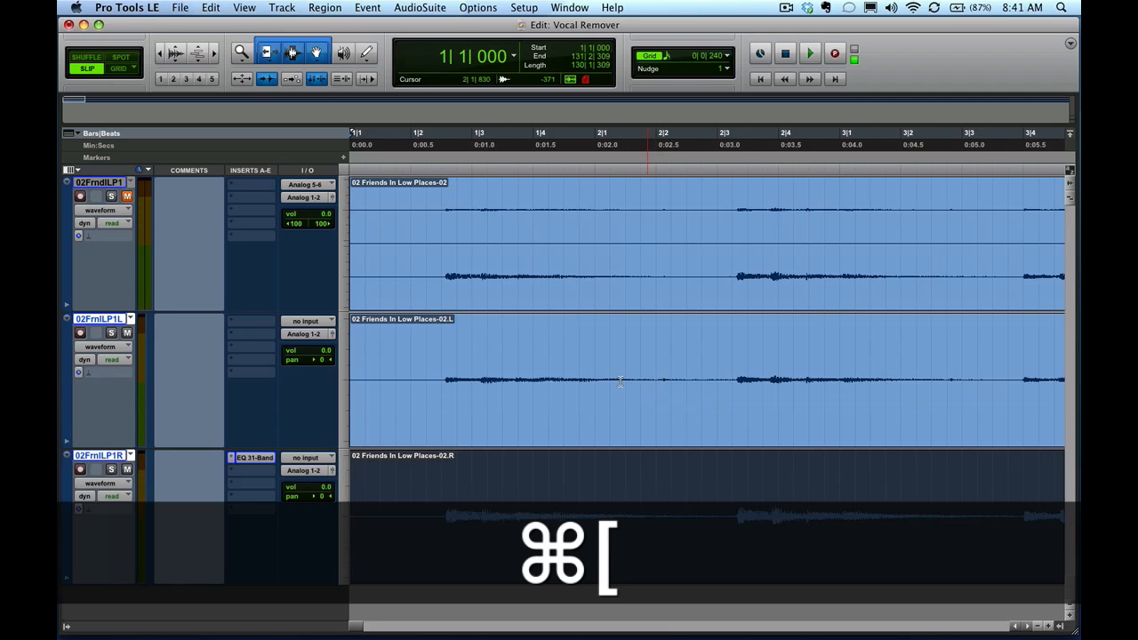
{"action": "left_click", "coordinate": [433, 352]}
{"action": "key", "text": "space"}
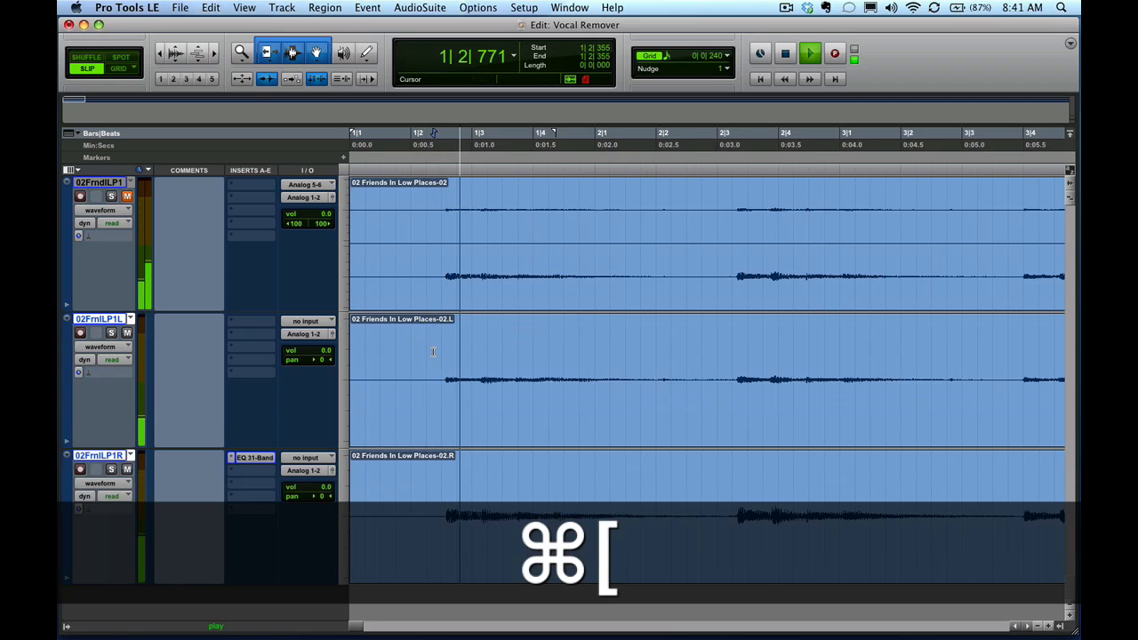
{"action": "key", "text": "super+bracketleft"}
{"action": "key", "text": "super+bracketleft"}
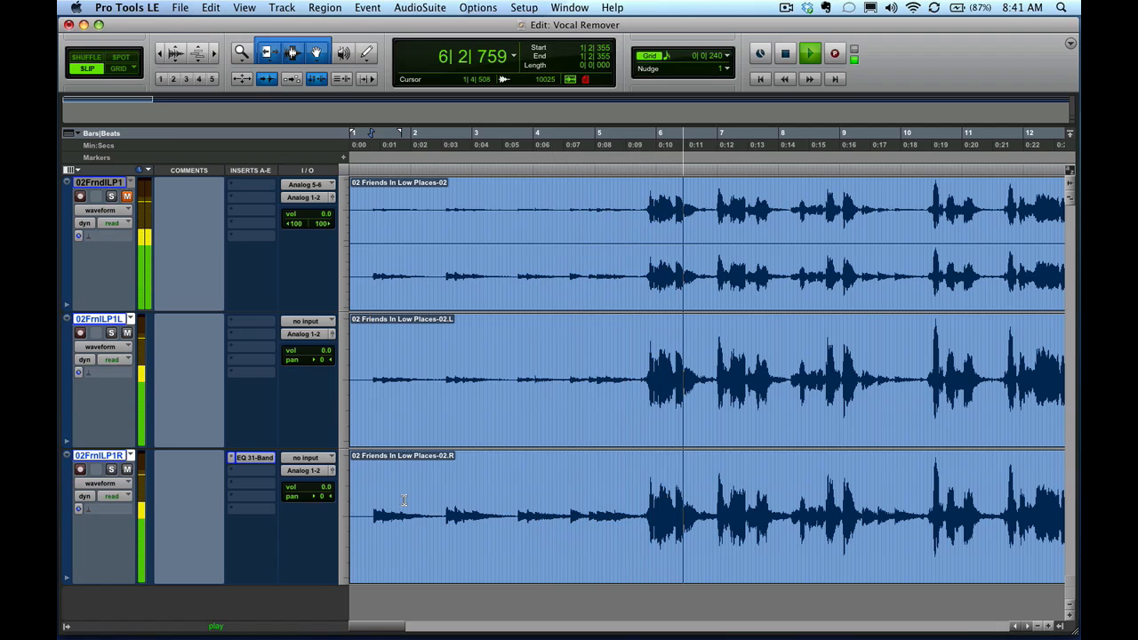
Nudge the right-channel clip back earlier at the song's start, using the 1-sample nudge value.
{"action": "key", "text": "super+bracketright"}
{"action": "key", "text": "super+bracketright"}
{"action": "key", "text": "super+bracketright"}
{"action": "key", "text": "super+bracketright"}
{"action": "key", "text": "super+bracketright"}
{"action": "key", "text": "super+bracketright"}
{"action": "key", "text": "super+bracketright"}
{"action": "key", "text": "super+bracketright"}
{"action": "key", "text": "super+bracketright"}
{"action": "key", "text": "super+bracketright"}
{"action": "key", "text": "super+bracketright"}
{"action": "key", "text": "super+bracketright"}
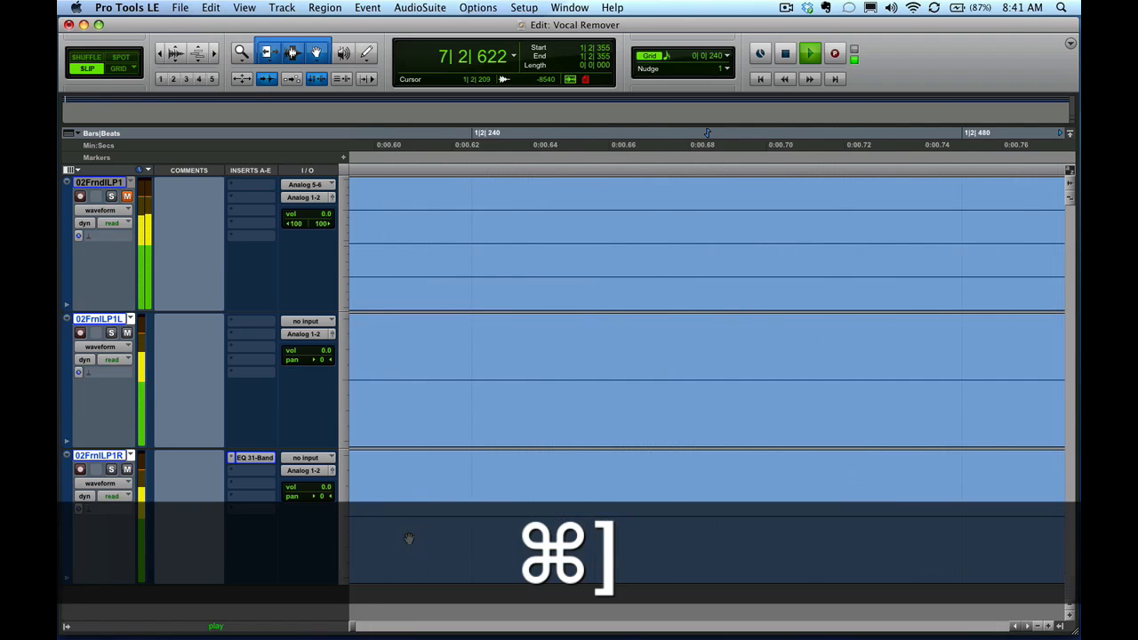
{"action": "key", "text": "Return"}
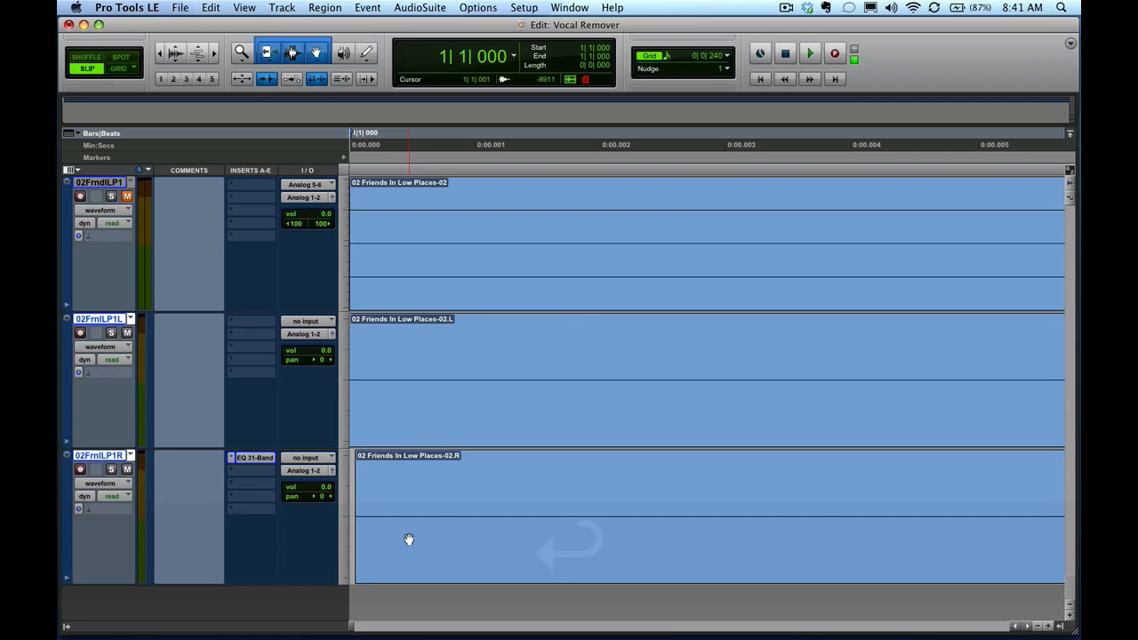
{"action": "left_click", "coordinate": [409, 540]}
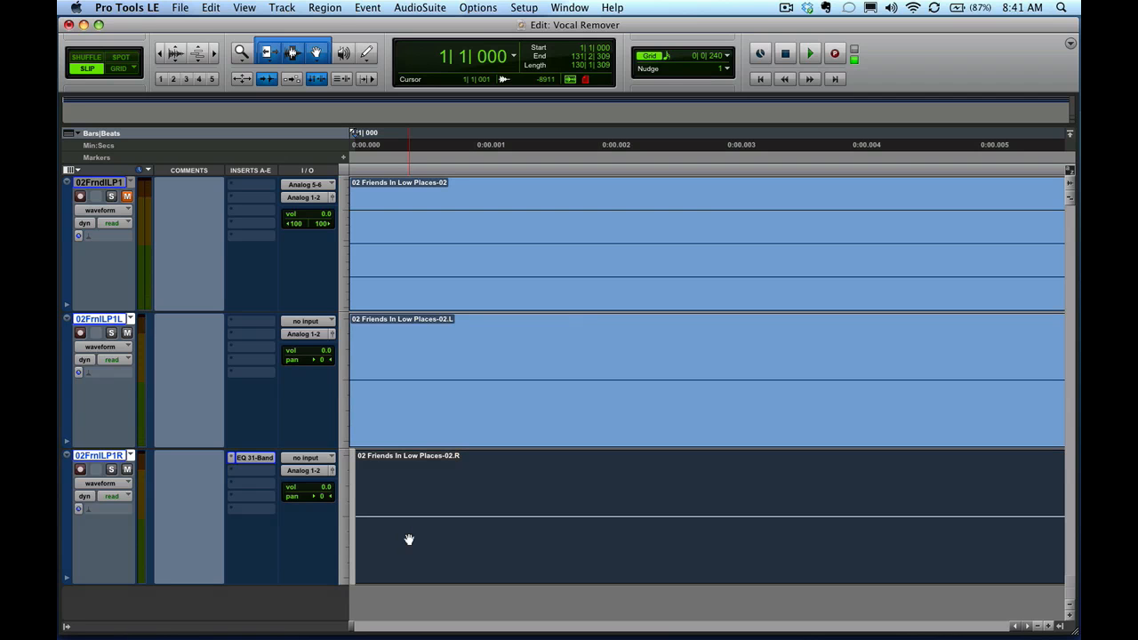
{"action": "key", "text": "minus"}
Audition the realigned mono clips from bar 5, just before the vocals enter, and again from bar 19.
{"action": "key", "text": "super+bracketleft"}
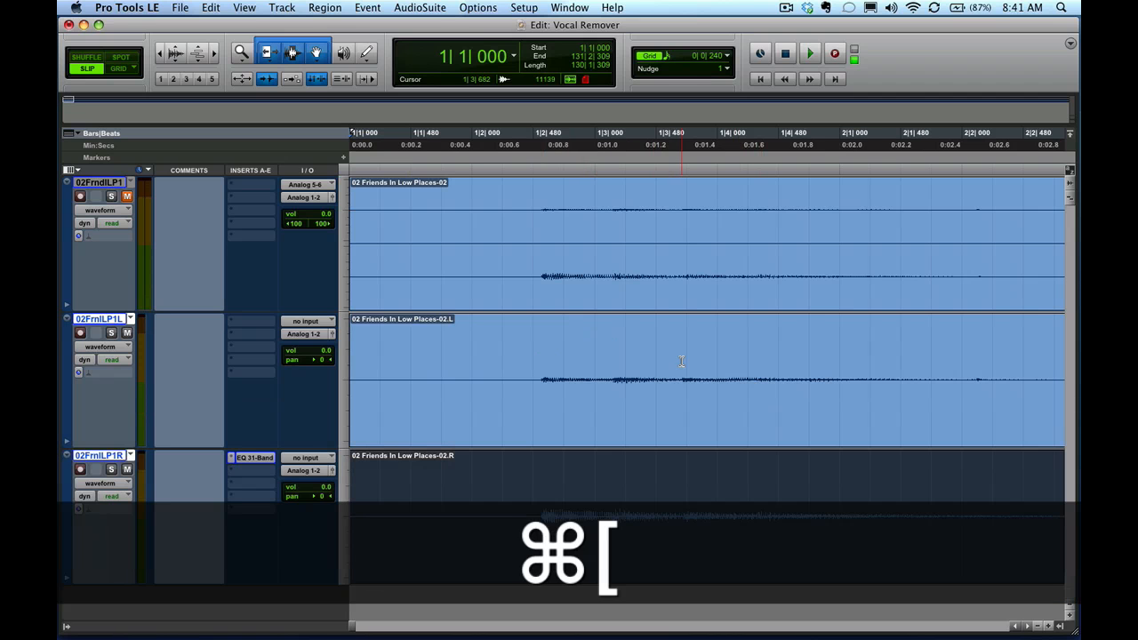
{"action": "key", "text": "super+bracketleft"}
{"action": "key", "text": "super+bracketleft"}
{"action": "key", "text": "super+bracketleft"}
{"action": "left_click", "coordinate": [636, 358]}
{"action": "key", "text": "space"}
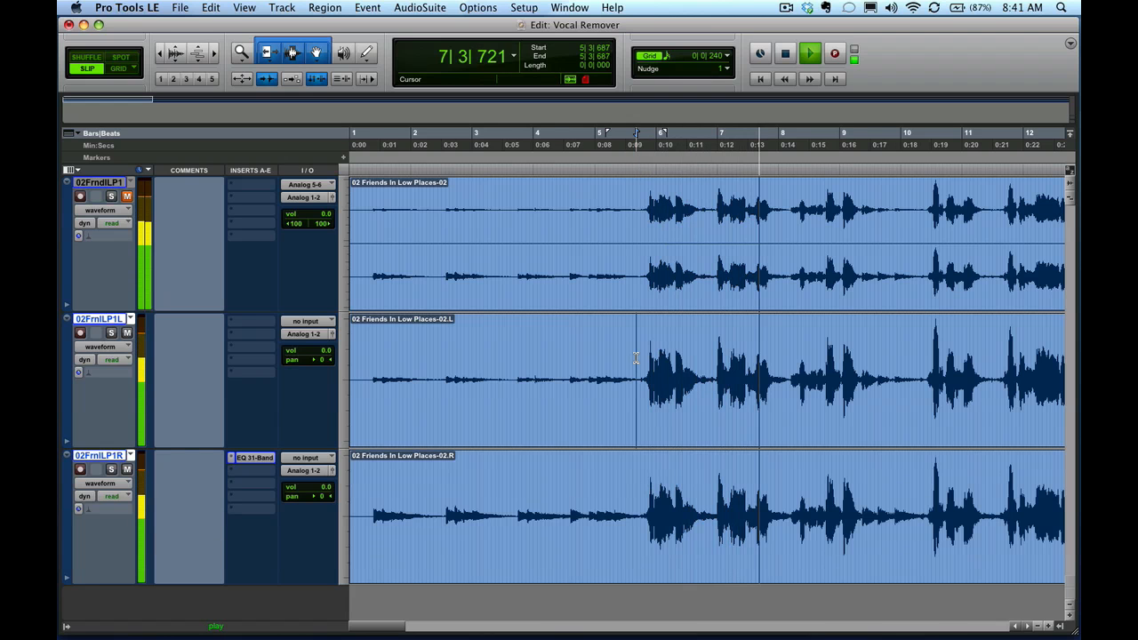
{"action": "key", "text": "super+bracketleft"}
{"action": "key", "text": "super+bracketleft"}
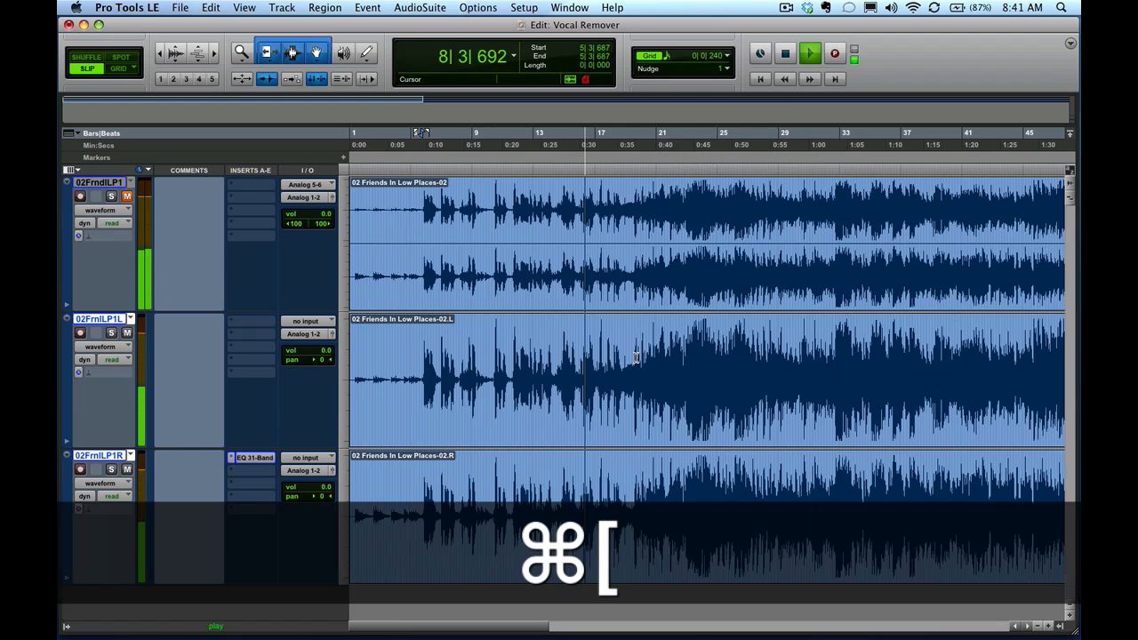
{"action": "key", "text": "super+bracketleft"}
{"action": "key", "text": "super+bracketleft"}
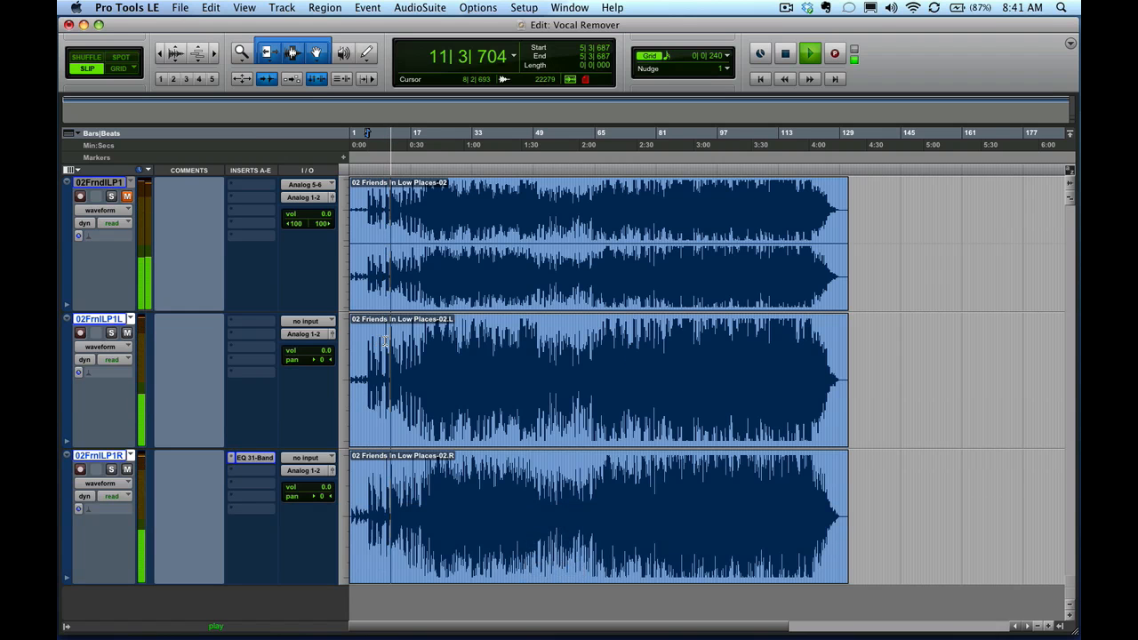
{"action": "left_click", "coordinate": [421, 338]}
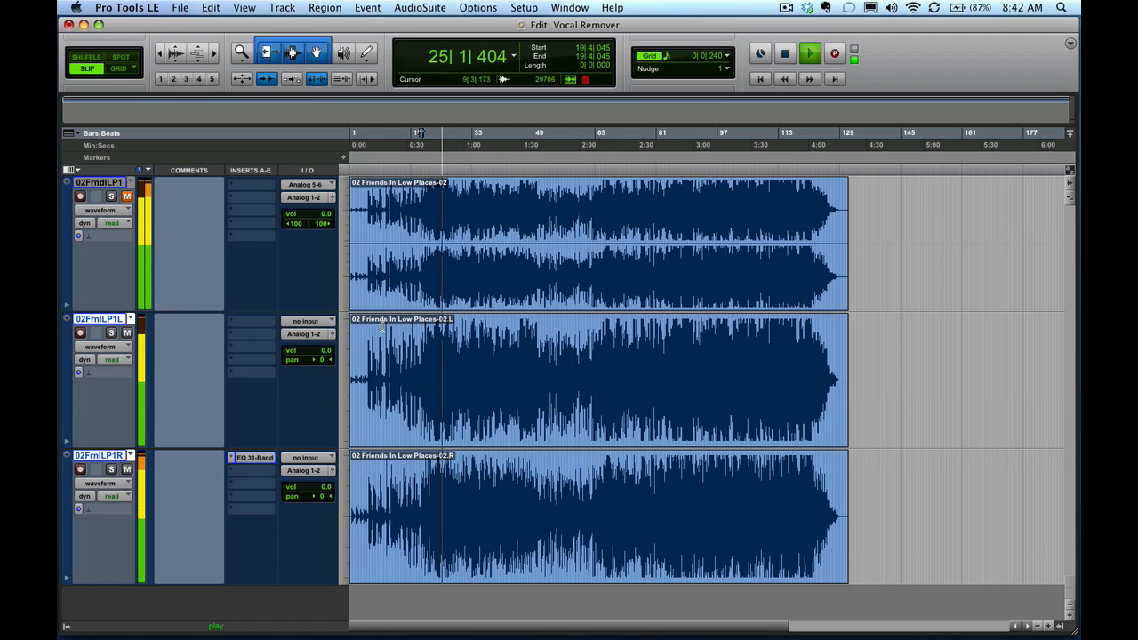
{"action": "key", "text": "space"}
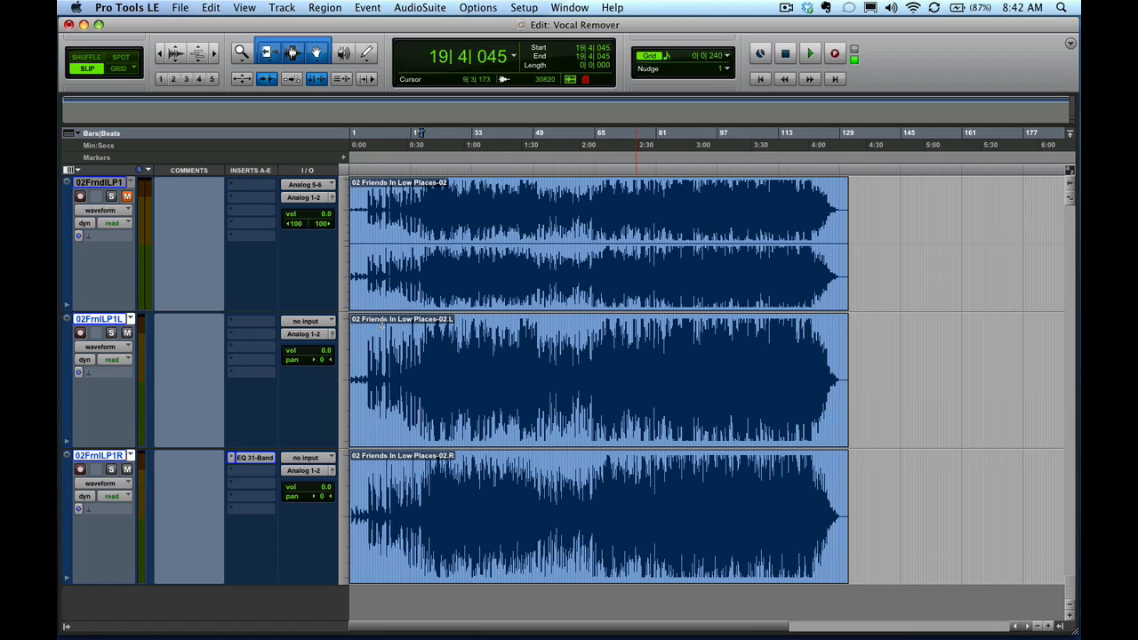
{"action": "key", "text": "super+bracketright"}
{"action": "key", "text": "super+bracketright"}
{"action": "key", "text": "super+bracketright"}
{"action": "key", "text": "super+bracketright"}
{"action": "key", "text": "super+bracketright"}
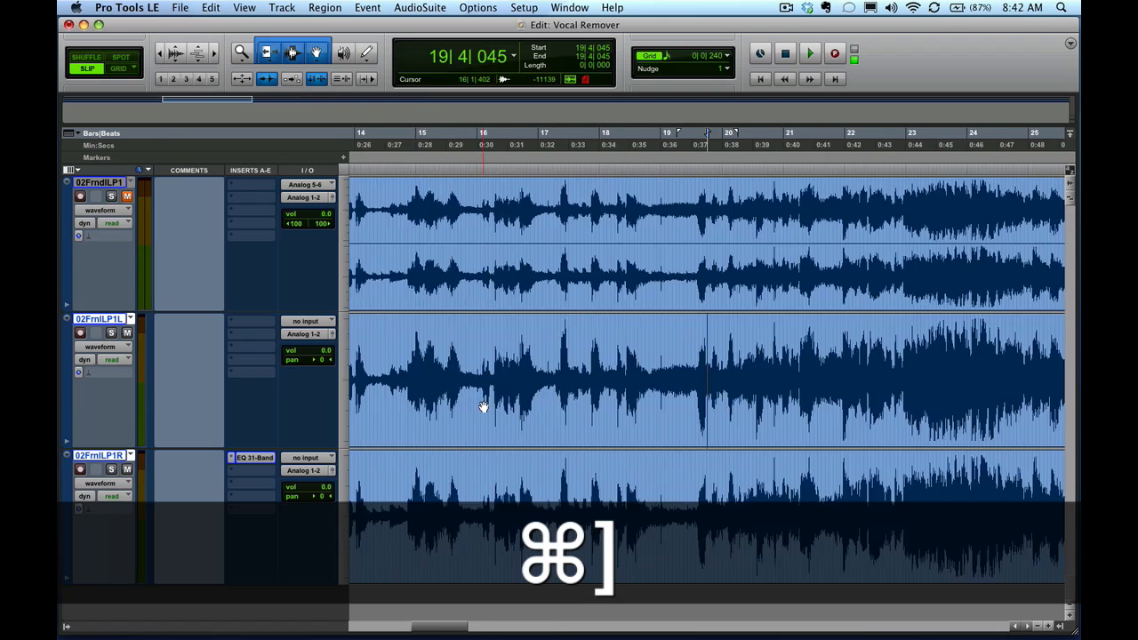
{"action": "key", "text": "super+bracketleft"}
{"action": "key", "text": "super+bracketleft"}
{"action": "key", "text": "super+bracketleft"}
{"action": "key", "text": "super+bracketleft"}
{"action": "key", "text": "super+bracketleft"}
{"action": "key", "text": "super+bracketleft"}
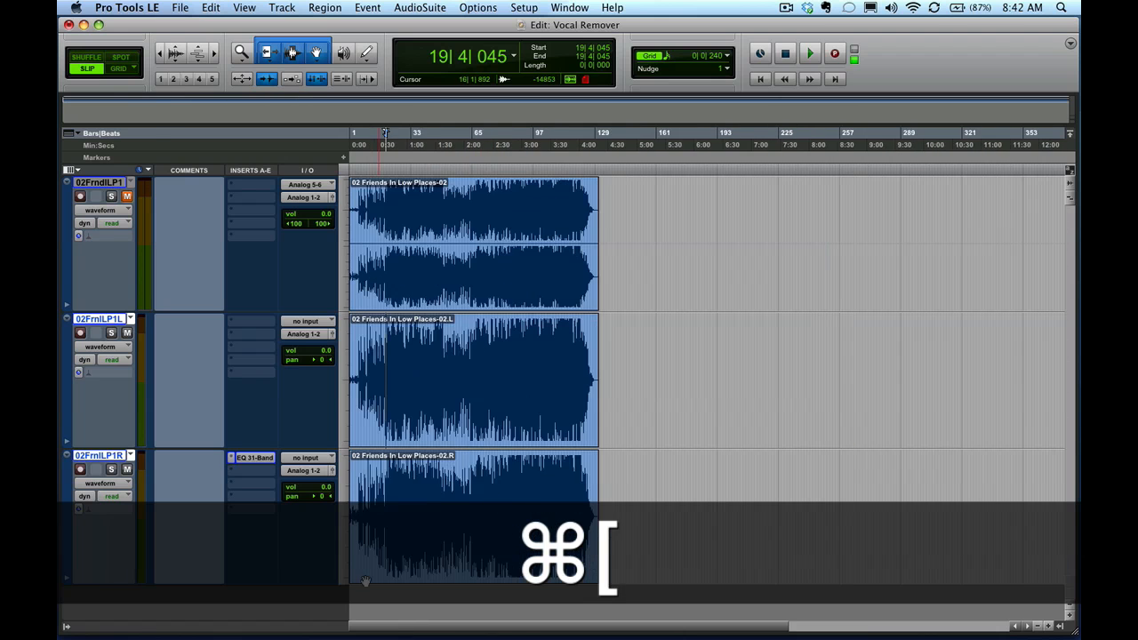
Examine how the start of the right-channel clip lines up with the left-channel clip.
{"action": "left_click", "coordinate": [365, 581]}
{"action": "key", "text": "super+bracketright"}
{"action": "key", "text": "super+bracketright"}
{"action": "key", "text": "super+bracketright"}
{"action": "key", "text": "super+bracketright"}
{"action": "key", "text": "super+bracketright"}
{"action": "key", "text": "super+bracketright"}
{"action": "key", "text": "super+bracketright"}
{"action": "key", "text": "super+bracketright"}
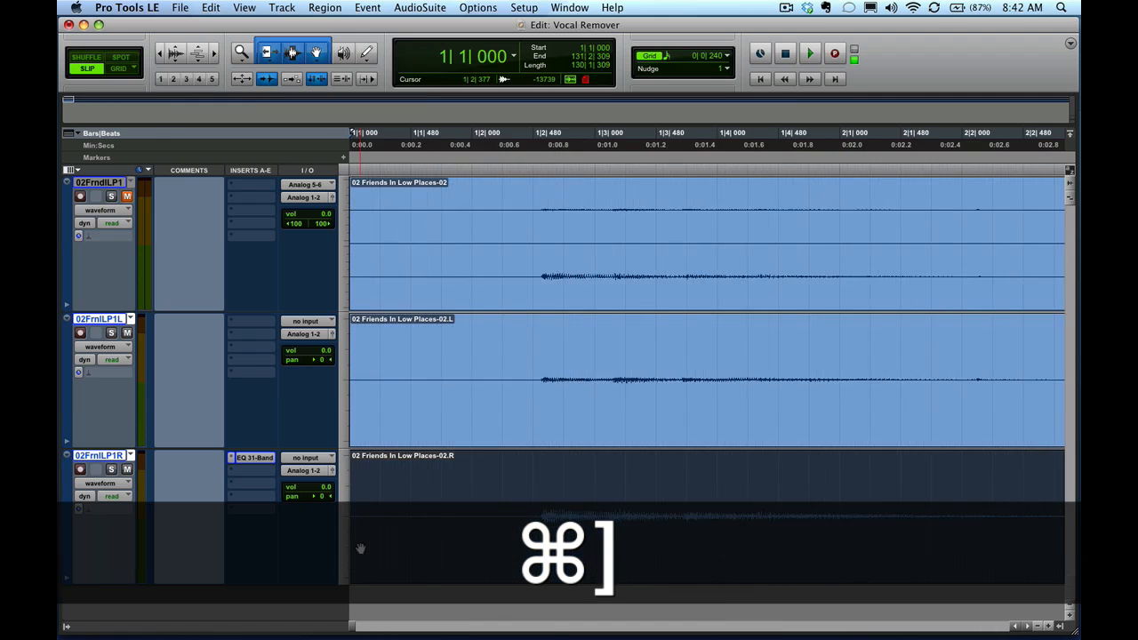
{"action": "key", "text": "super+bracketright"}
{"action": "key", "text": "super+bracketright"}
{"action": "key", "text": "super+bracketright"}
{"action": "key", "text": "super+bracketleft"}
{"action": "key", "text": "super+bracketleft"}
{"action": "key", "text": "super+bracketleft"}
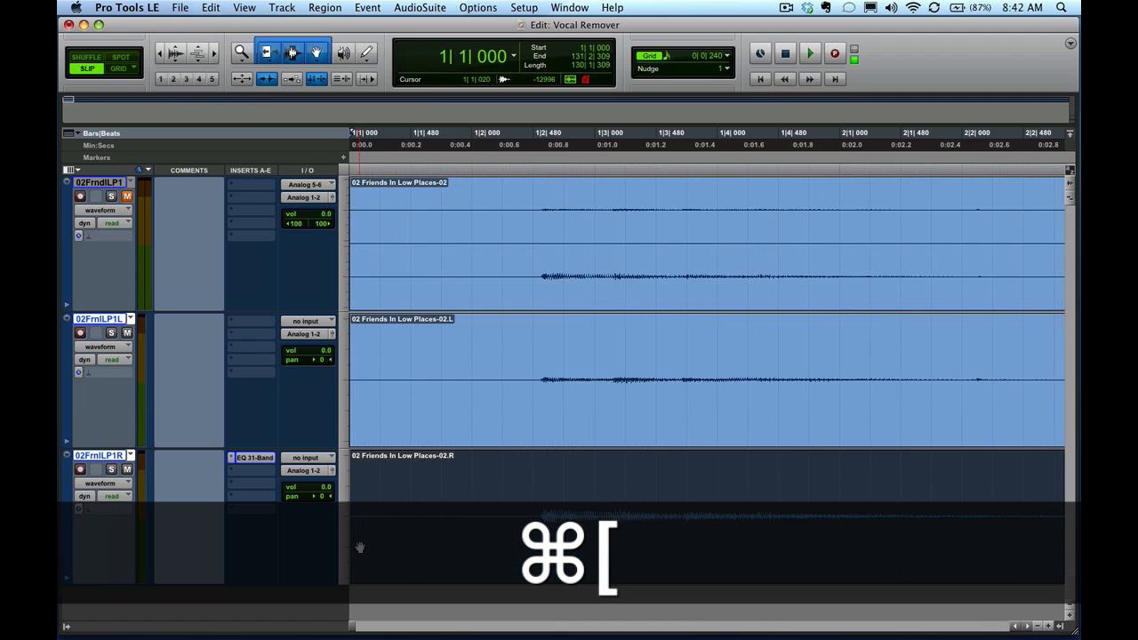
{"action": "key", "text": "super+bracketleft"}
{"action": "key", "text": "super+bracketleft"}
{"action": "key", "text": "super+bracketleft"}
{"action": "key", "text": "super+bracketleft"}
{"action": "key", "text": "super+bracketleft"}
{"action": "key", "text": "super+bracketleft"}
{"action": "key", "text": "super+bracketleft"}
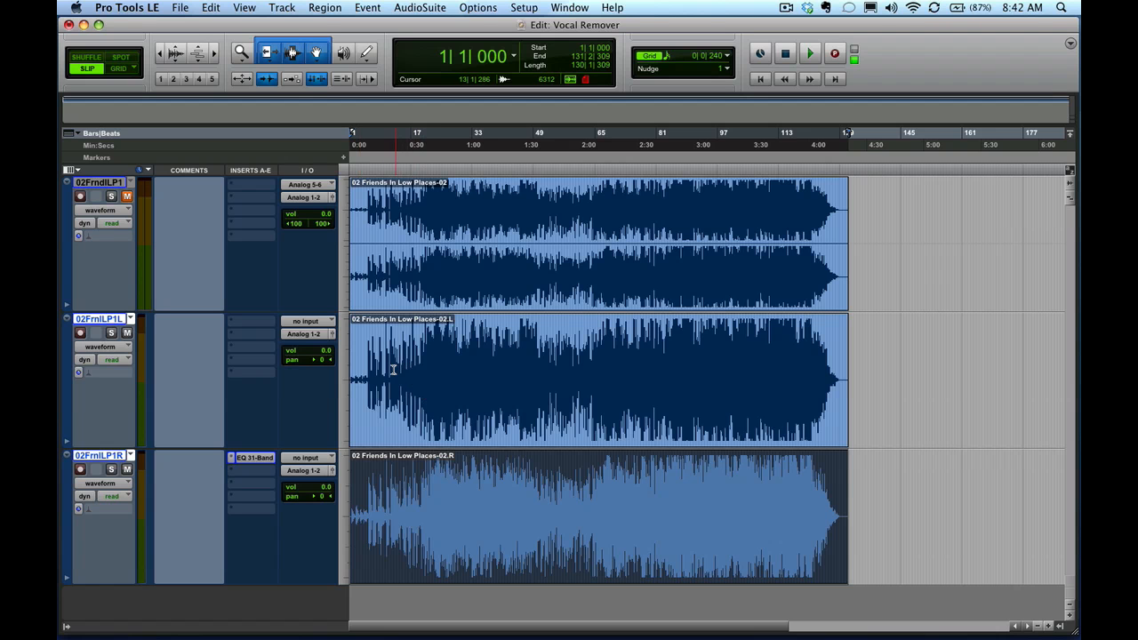
Audition the phase-cancelled mono tracks from bar 21, with the original stereo track muted.
{"action": "left_click", "coordinate": [368, 353]}
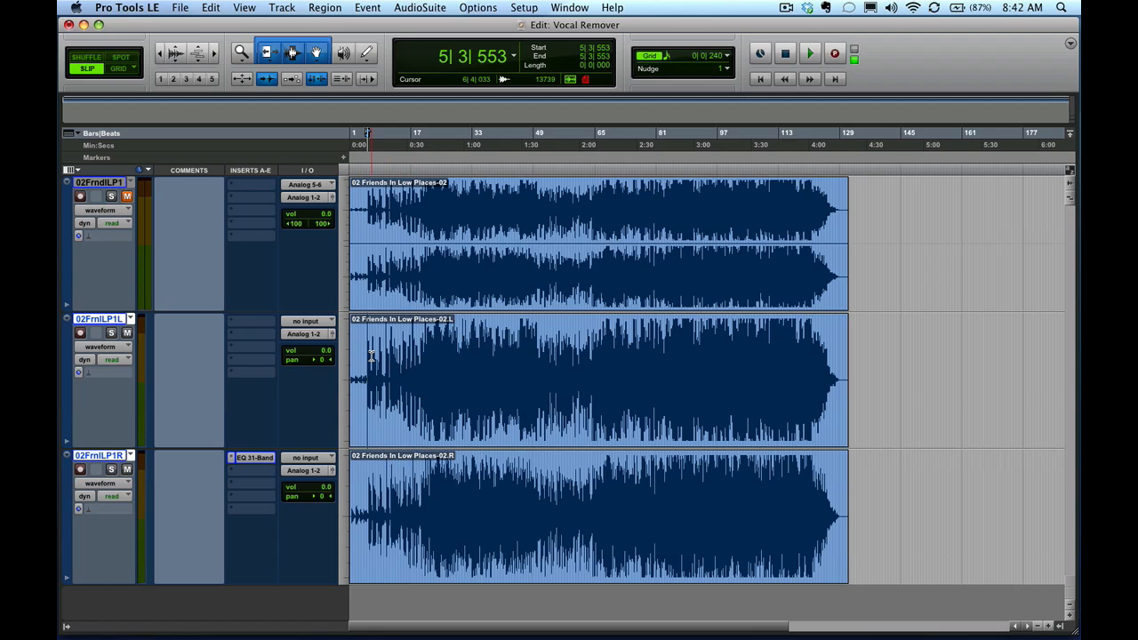
{"action": "left_click", "coordinate": [424, 349]}
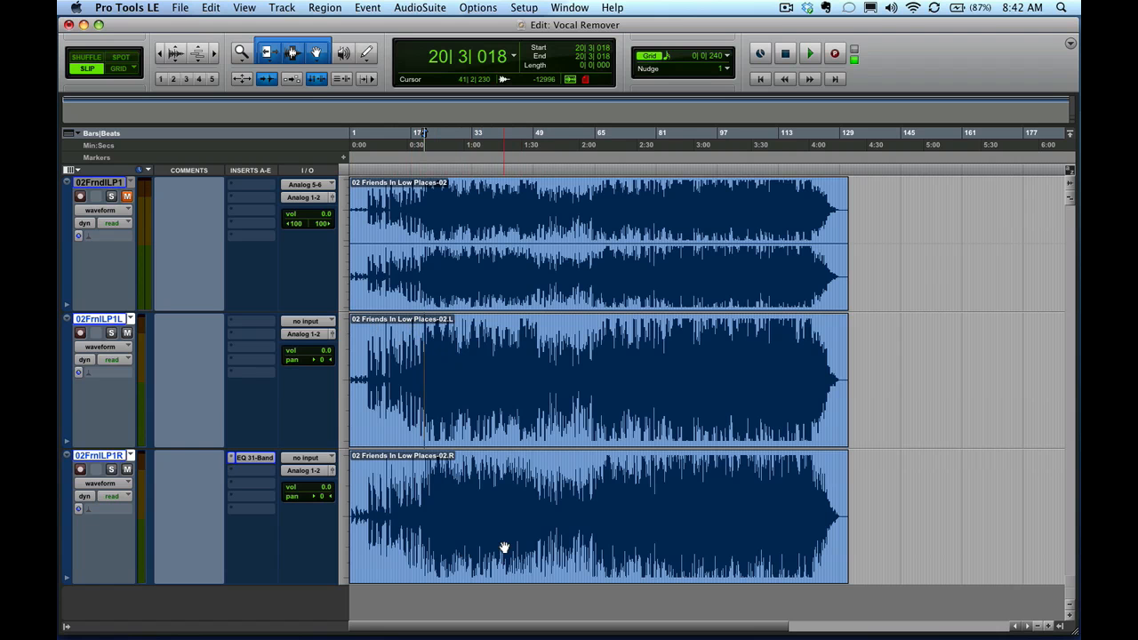
{"action": "left_click", "coordinate": [429, 344]}
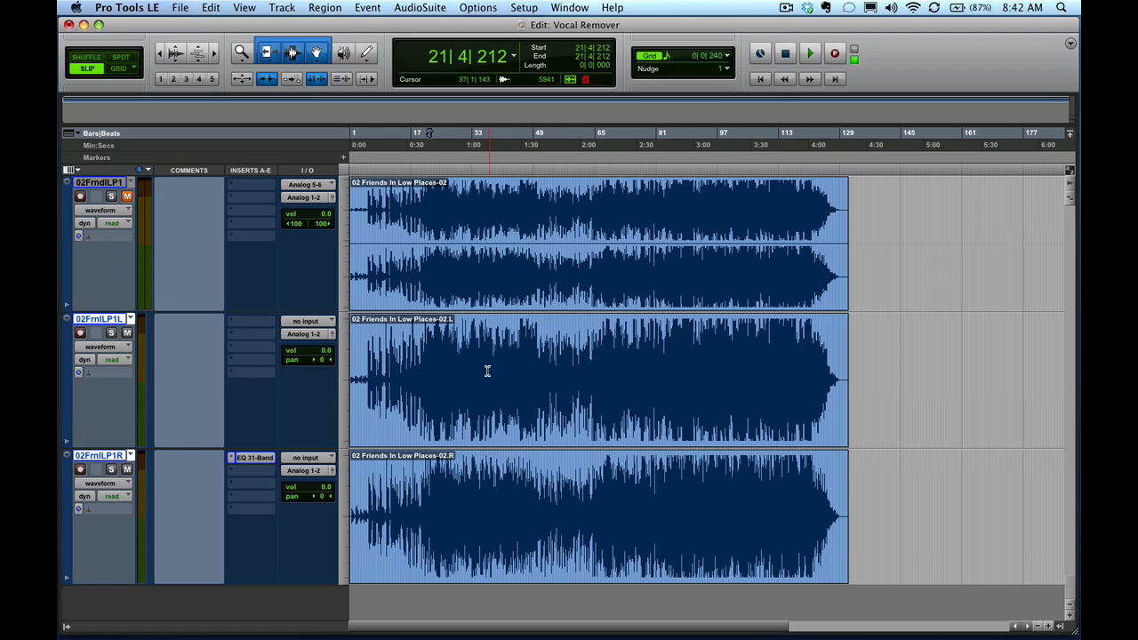
{"action": "key", "text": "space"}
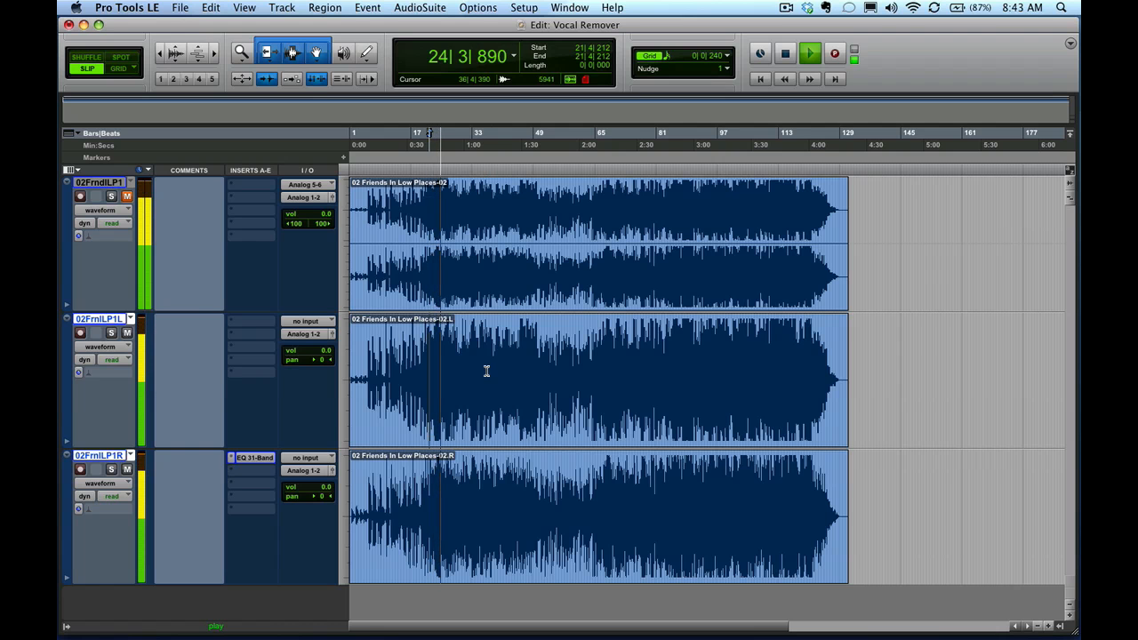
{"action": "key", "text": "space"}
Unmute and solo the original stereo track, and audition it from bar 21 for comparison.
{"action": "left_click", "coordinate": [127, 196]}
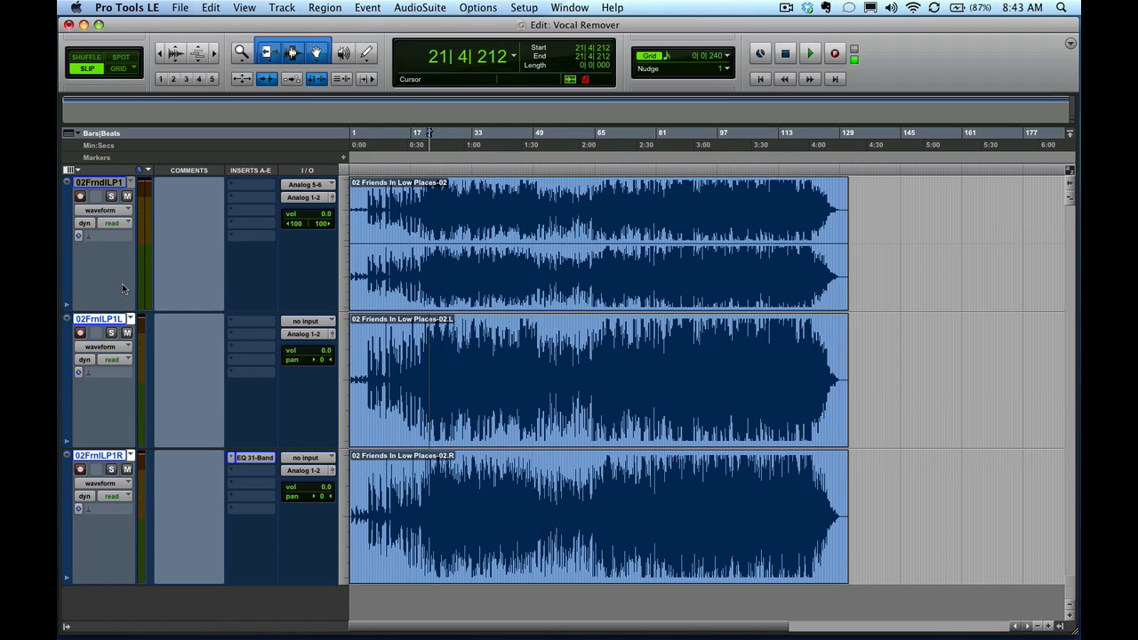
{"action": "left_click", "coordinate": [112, 197]}
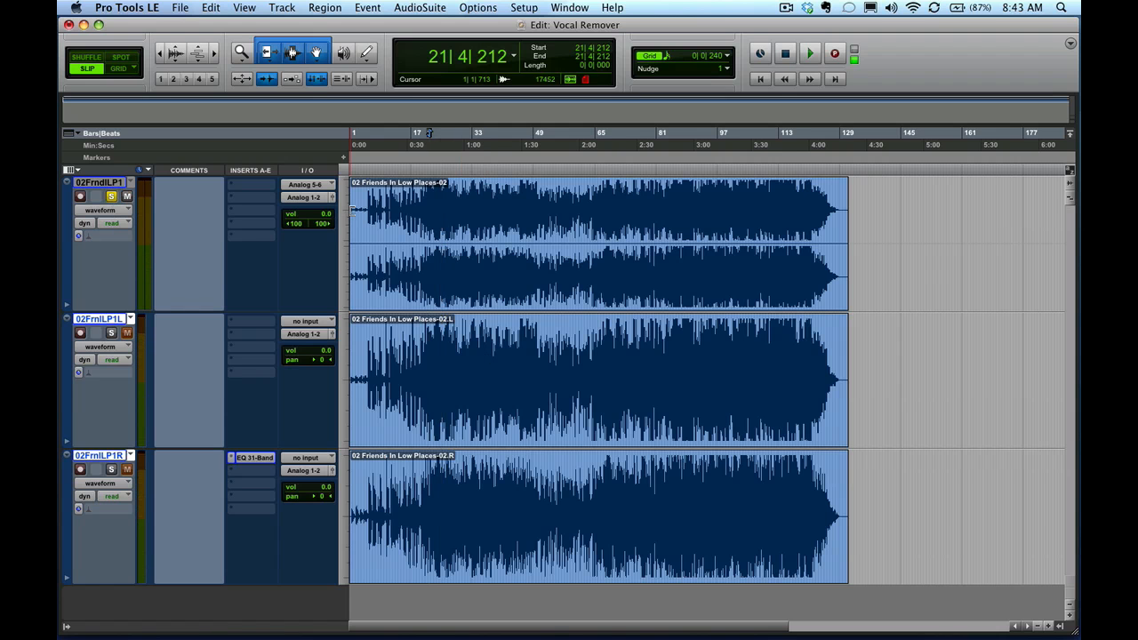
{"action": "key", "text": "space"}
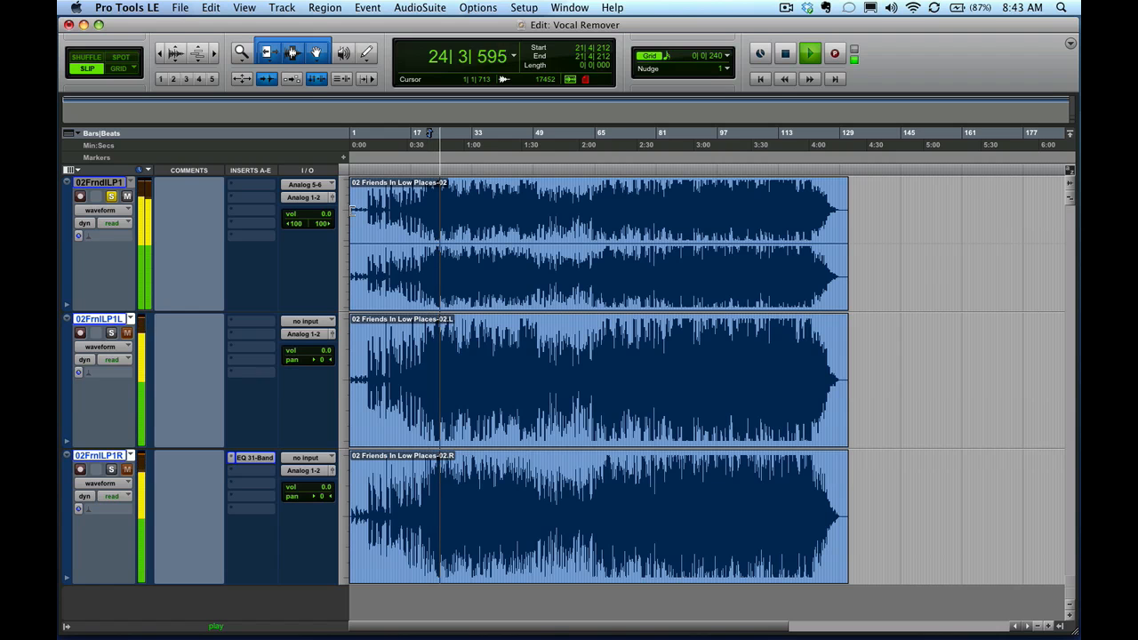
{"action": "key", "text": "space"}
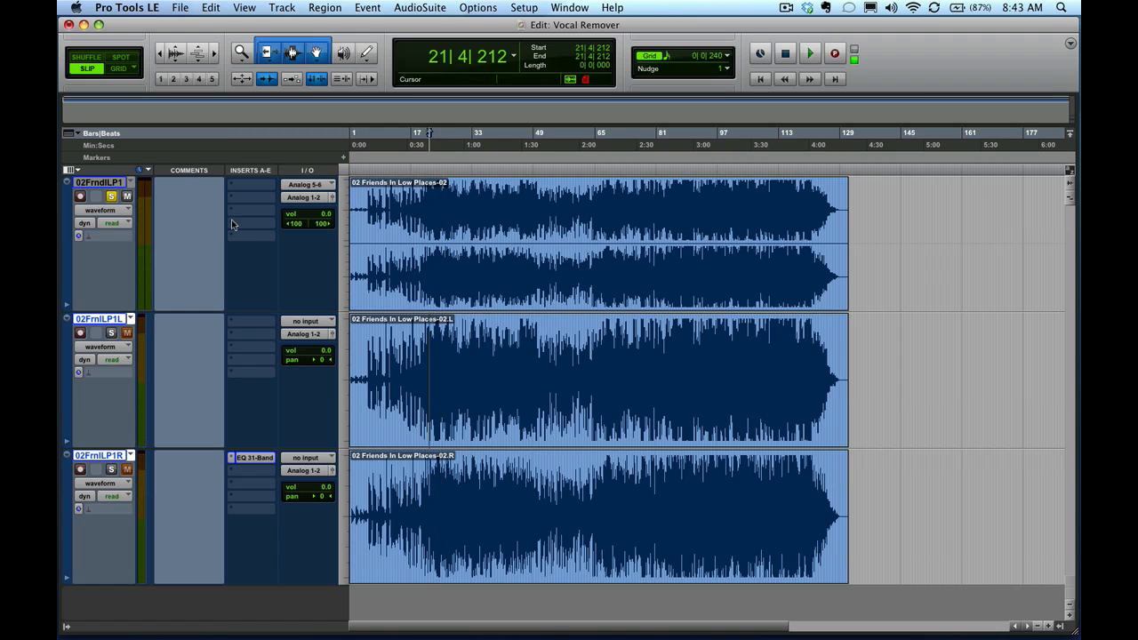
Insert the multichannel EQ 3 1-Band (stereo) plug-in in the first insert slot of the original stereo track.
{"action": "left_click", "coordinate": [441, 270]}
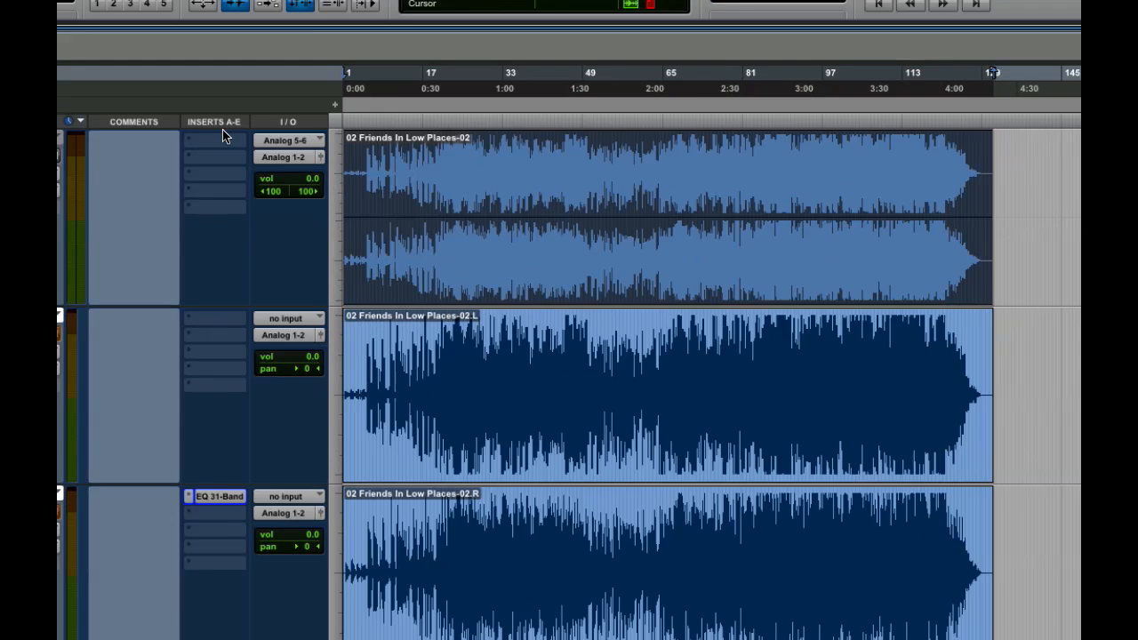
{"action": "left_click", "coordinate": [256, 183]}
{"action": "mouse_move", "coordinate": [297, 243]}
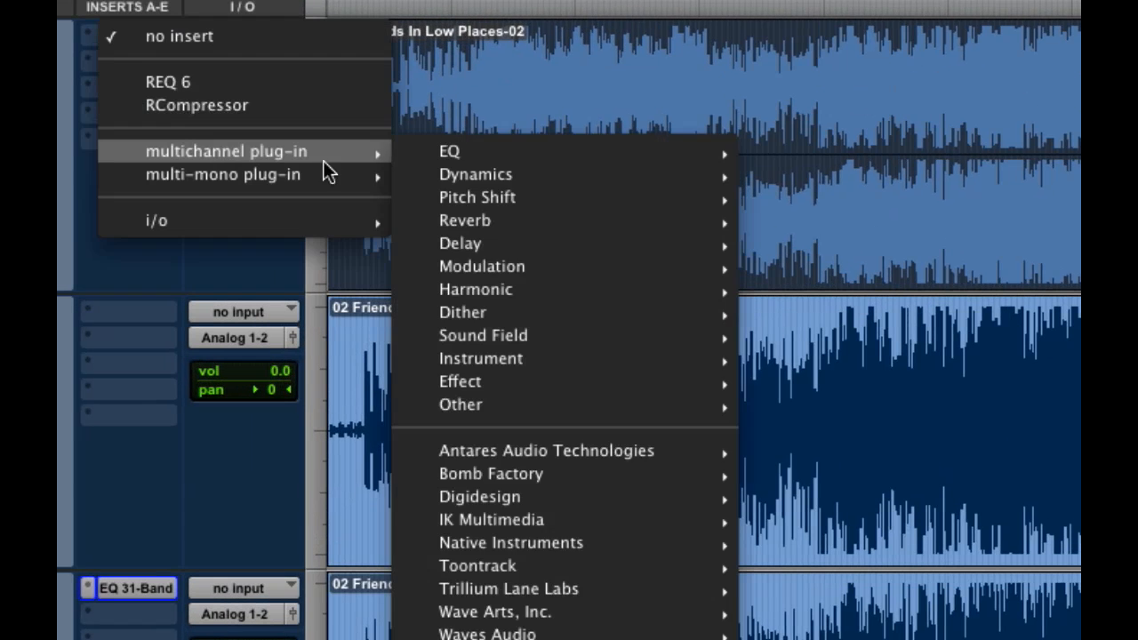
{"action": "mouse_move", "coordinate": [480, 151]}
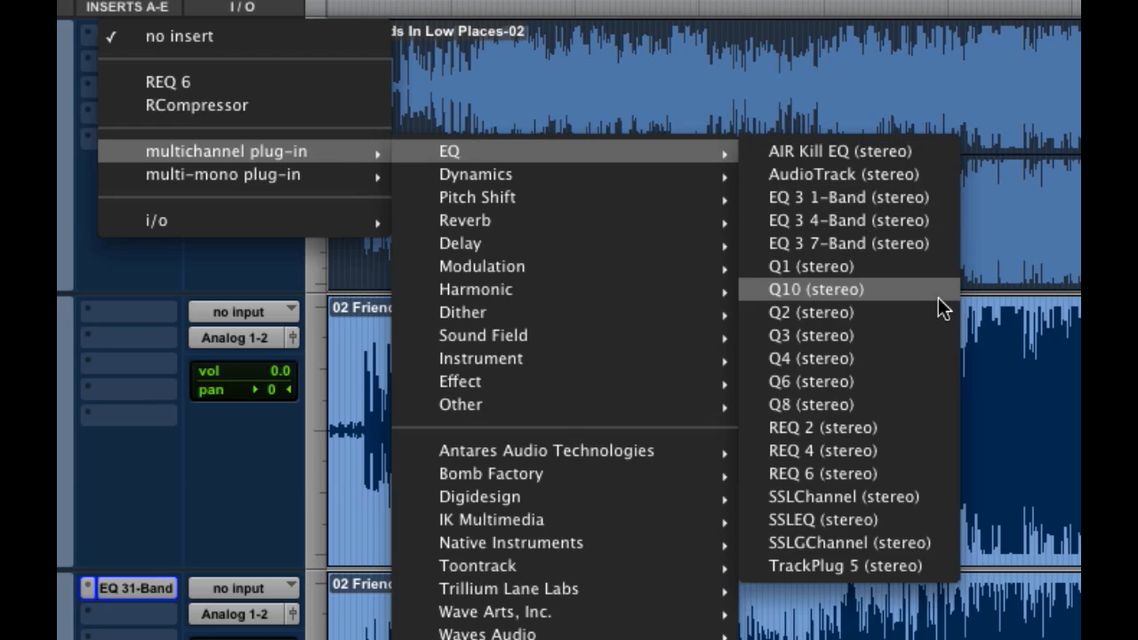
{"action": "left_click", "coordinate": [902, 196]}
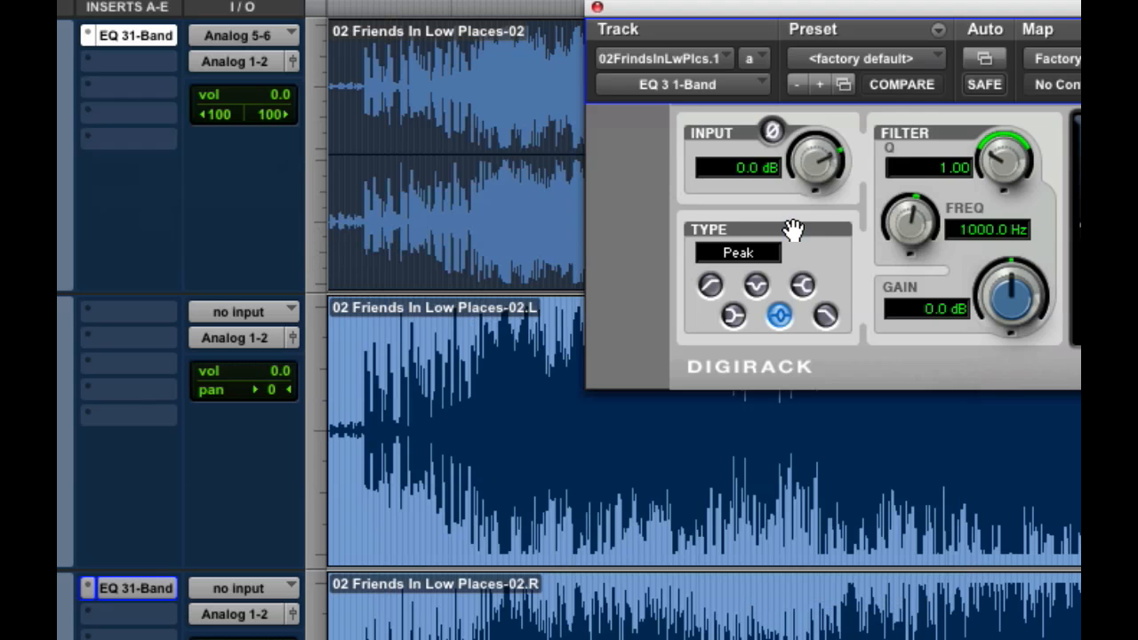
Set the stereo track's EQ to a Low-Pass filter with its frequency at about 116 Hz.
{"action": "left_click_drag", "start_coordinate": [954, 27], "coordinate": [765, 159]}
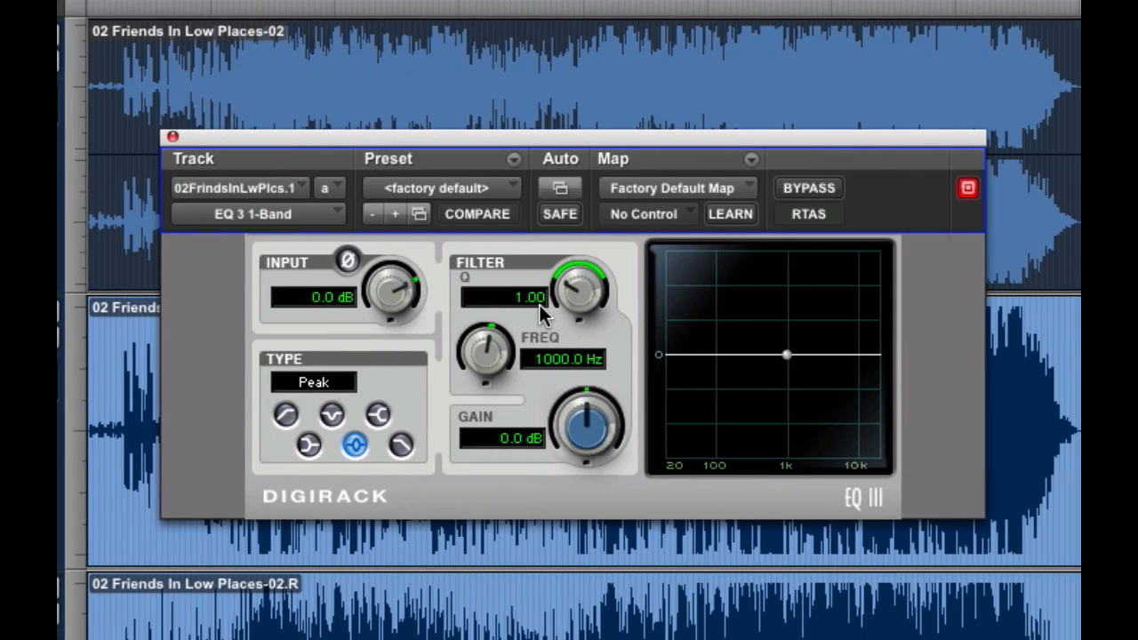
{"action": "left_click", "coordinate": [377, 443]}
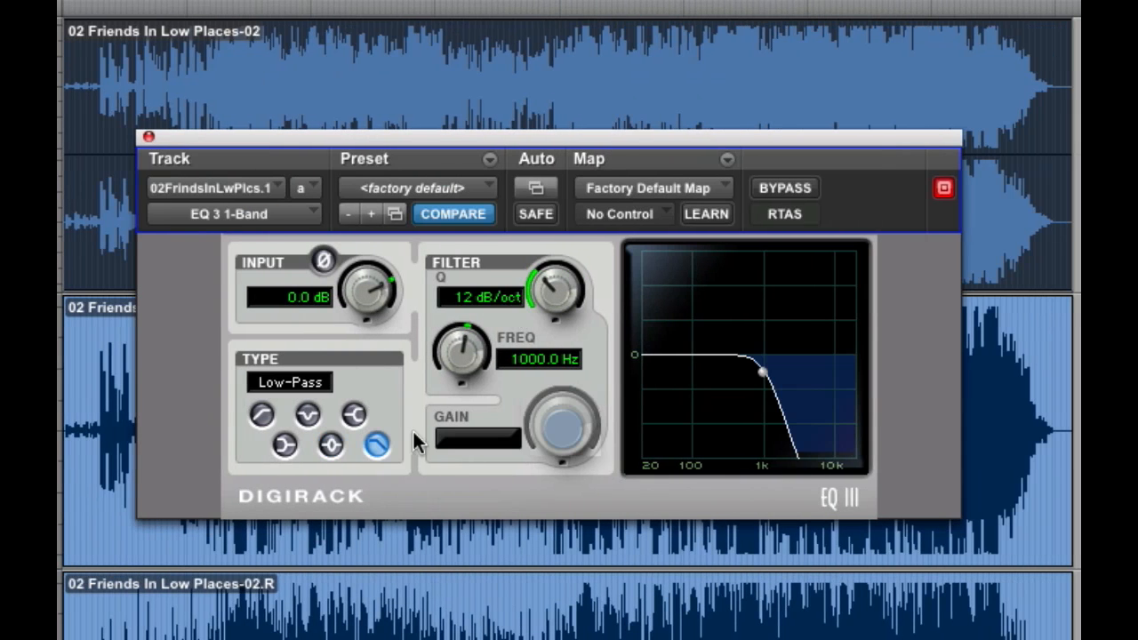
{"action": "left_click_drag", "start_coordinate": [763, 374], "coordinate": [698, 381]}
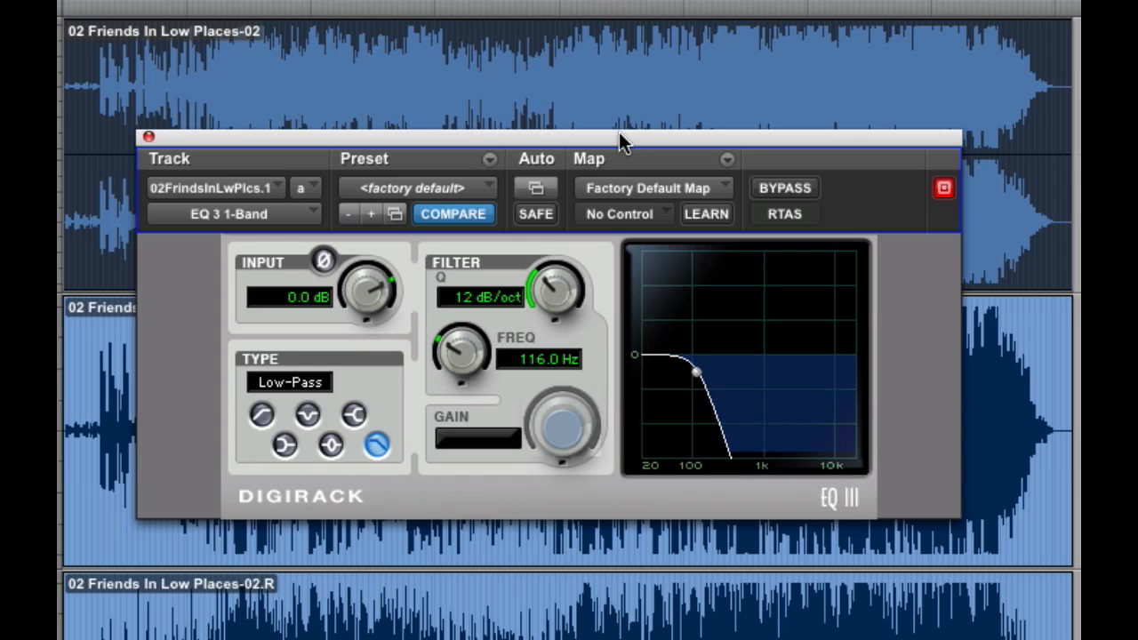
Move the EQ window clear of the stereo clip and audition the low-passed stereo track from within the song.
{"action": "left_click_drag", "start_coordinate": [622, 143], "coordinate": [119, 424]}
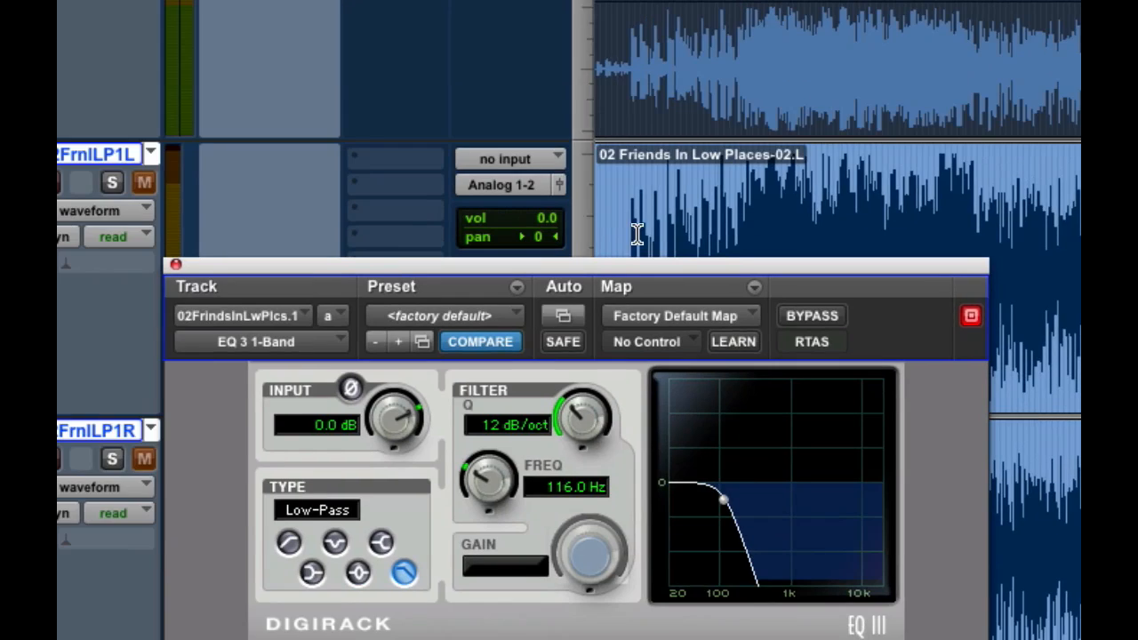
{"action": "key", "text": "space"}
{"action": "left_click", "coordinate": [798, 98]}
{"action": "key", "text": "space"}
{"action": "key", "text": "space"}
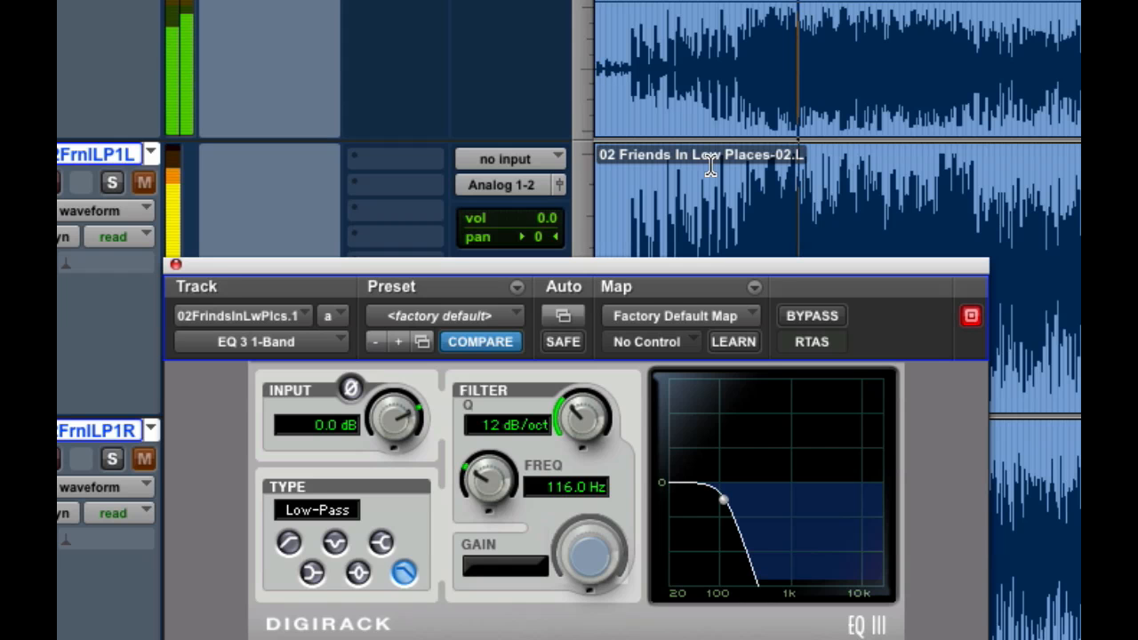
Set the stereo track's low-pass frequency to about 106 Hz, close the EQ window, and audition the combined tracks from bar 23.
{"action": "mouse_move", "coordinate": [724, 501]}
{"action": "left_mouse_down"}
{"action": "mouse_move", "coordinate": [707, 498]}
{"action": "mouse_move", "coordinate": [725, 506]}
{"action": "left_mouse_up"}
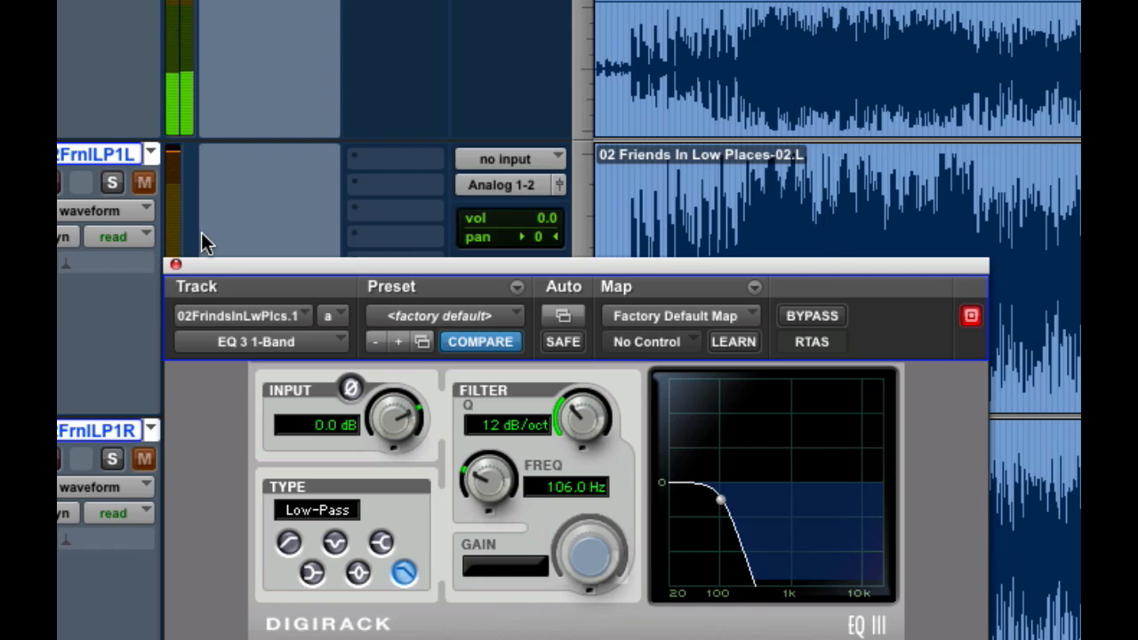
{"action": "left_click", "coordinate": [175, 264]}
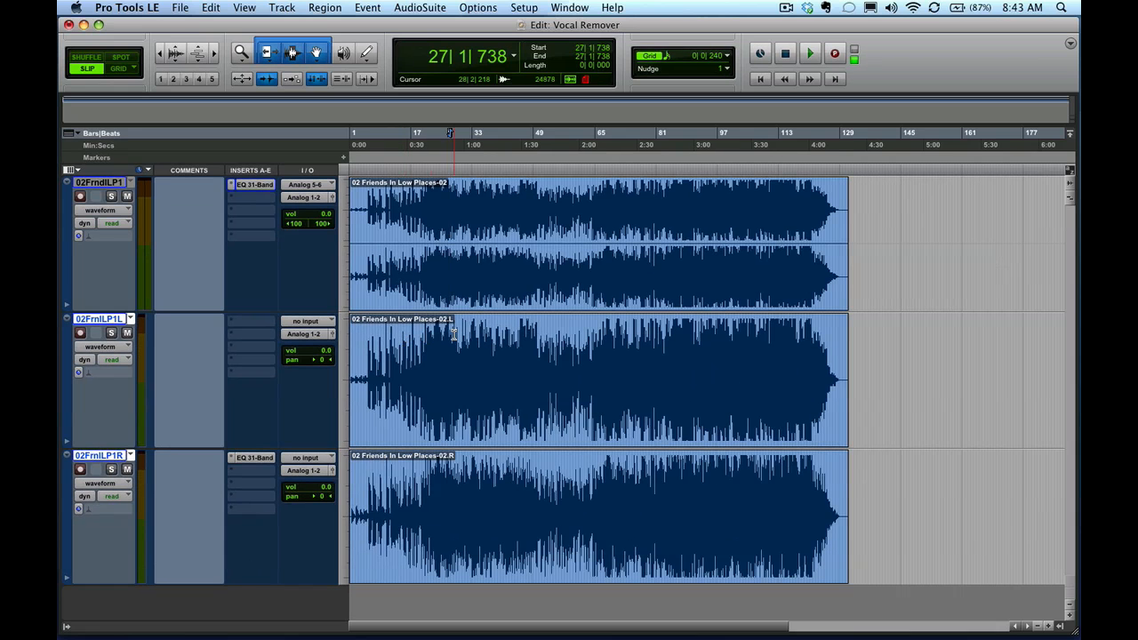
{"action": "left_click", "coordinate": [446, 334]}
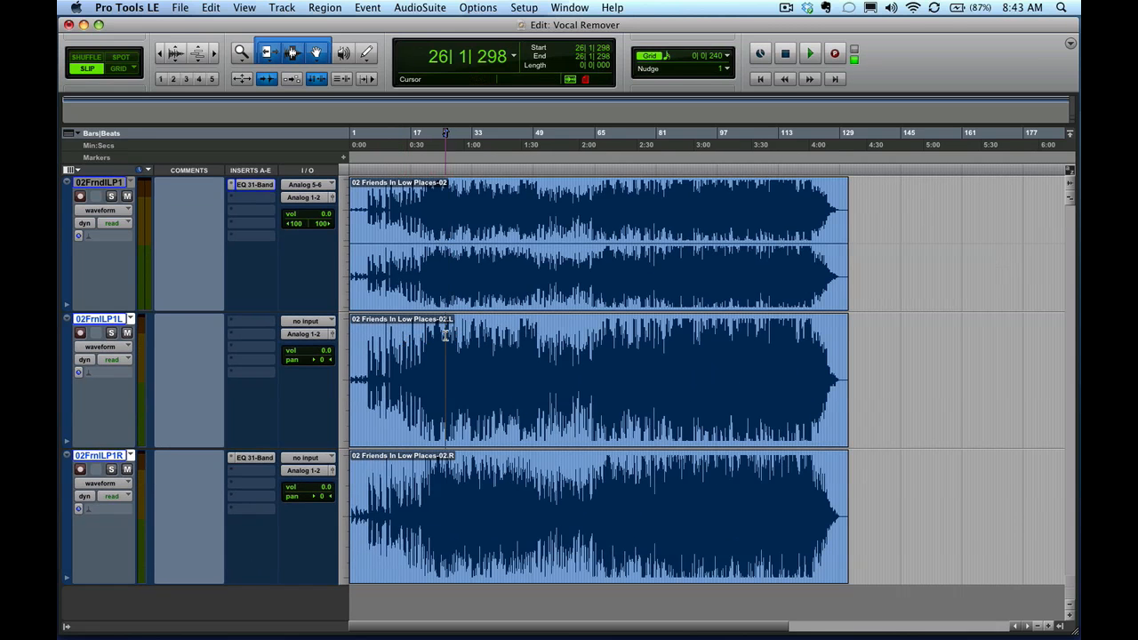
{"action": "left_click", "coordinate": [436, 336]}
{"action": "key", "text": "space"}
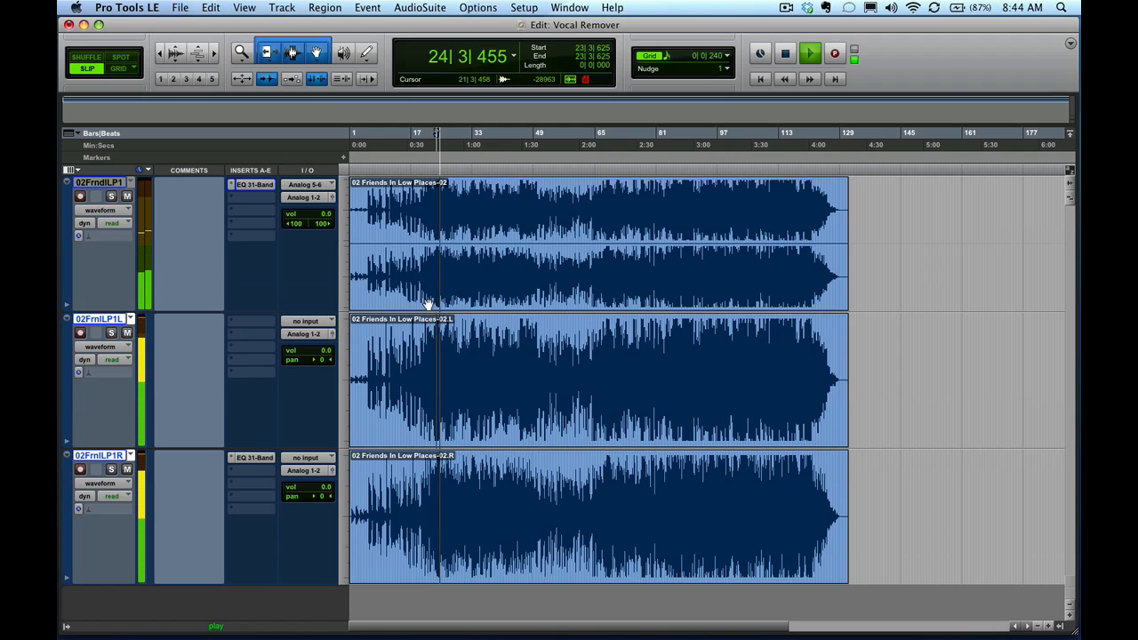
Centre both pans of the original stereo track at 0 and raise its volume to about +3.5 dB.
{"action": "key", "text": "alt"}
{"action": "left_click", "coordinate": [298, 224], "text": "alt"}
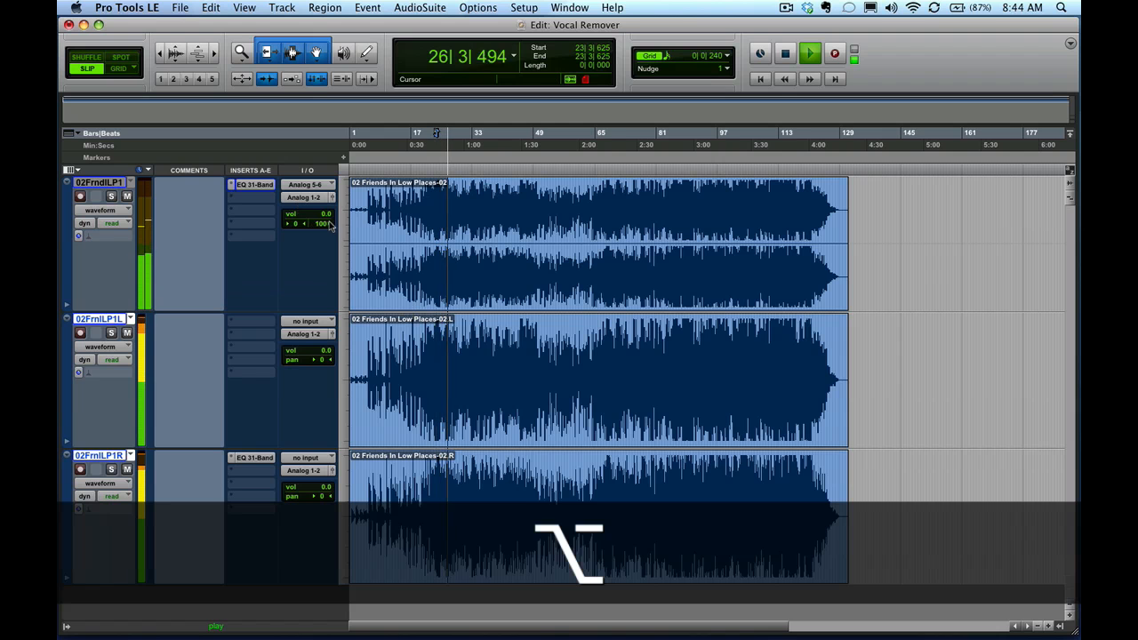
{"action": "left_click", "coordinate": [326, 225], "text": "alt"}
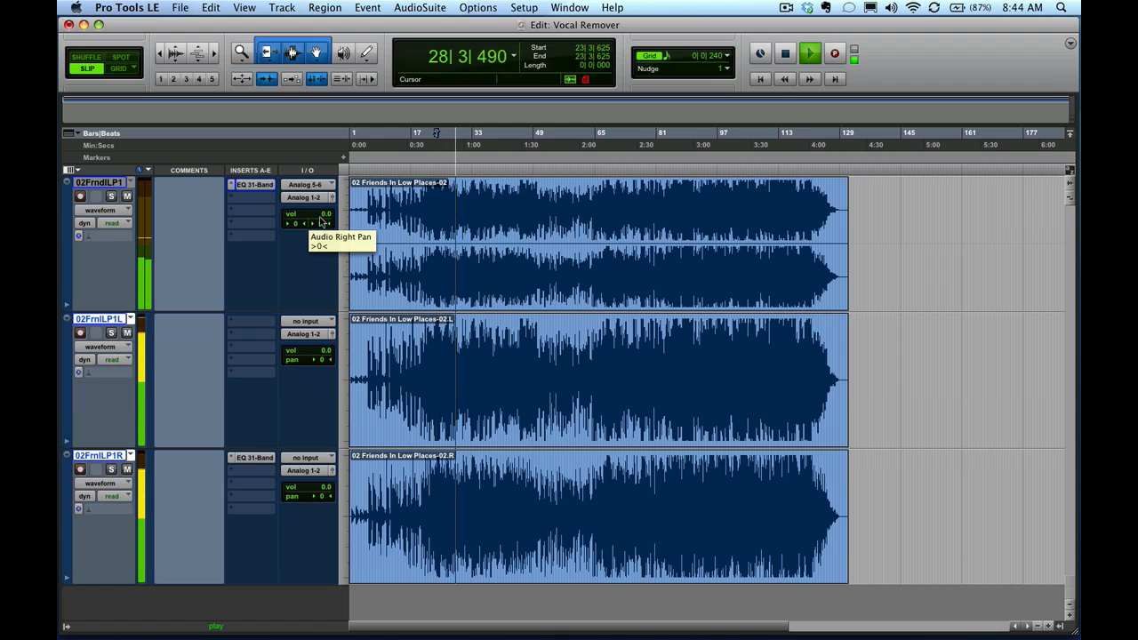
{"action": "left_click_drag", "start_coordinate": [305, 215], "coordinate": [304, 211]}
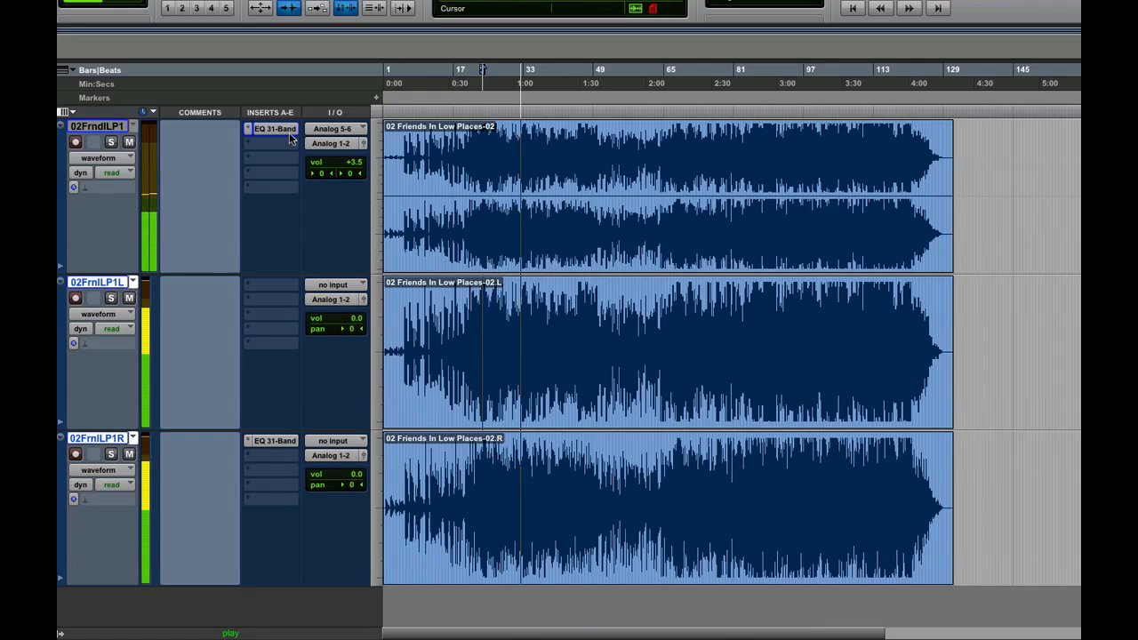
Set the stereo track's low-pass frequency to about 122 Hz, close its EQ window, and audition the full mix from bar 19.
{"action": "left_click", "coordinate": [289, 133]}
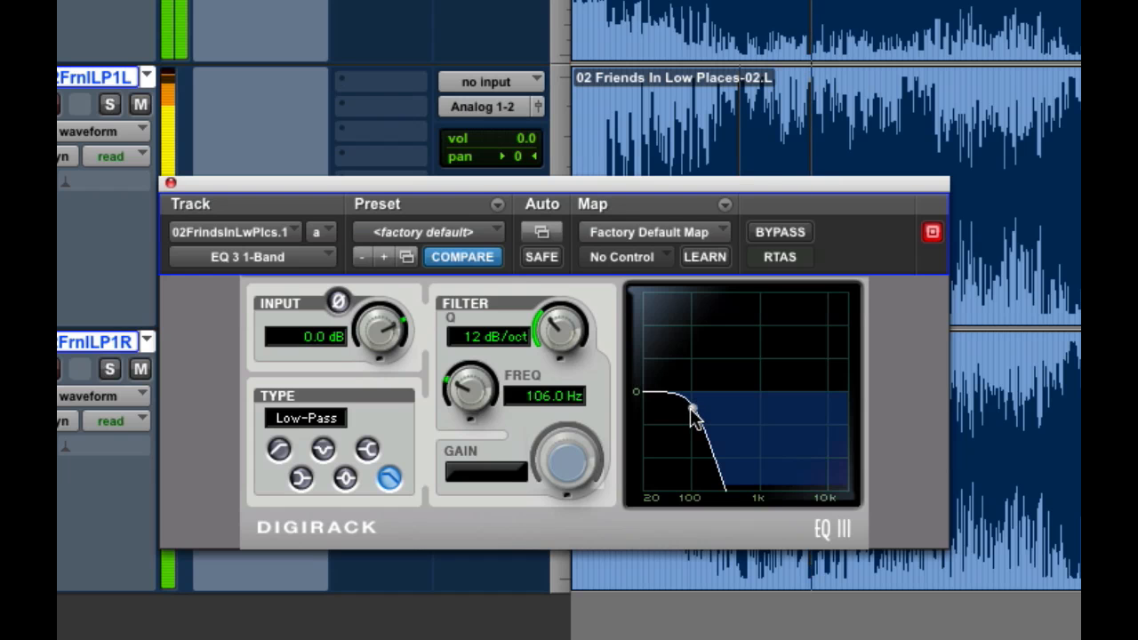
{"action": "left_click_drag", "start_coordinate": [694, 420], "coordinate": [699, 420]}
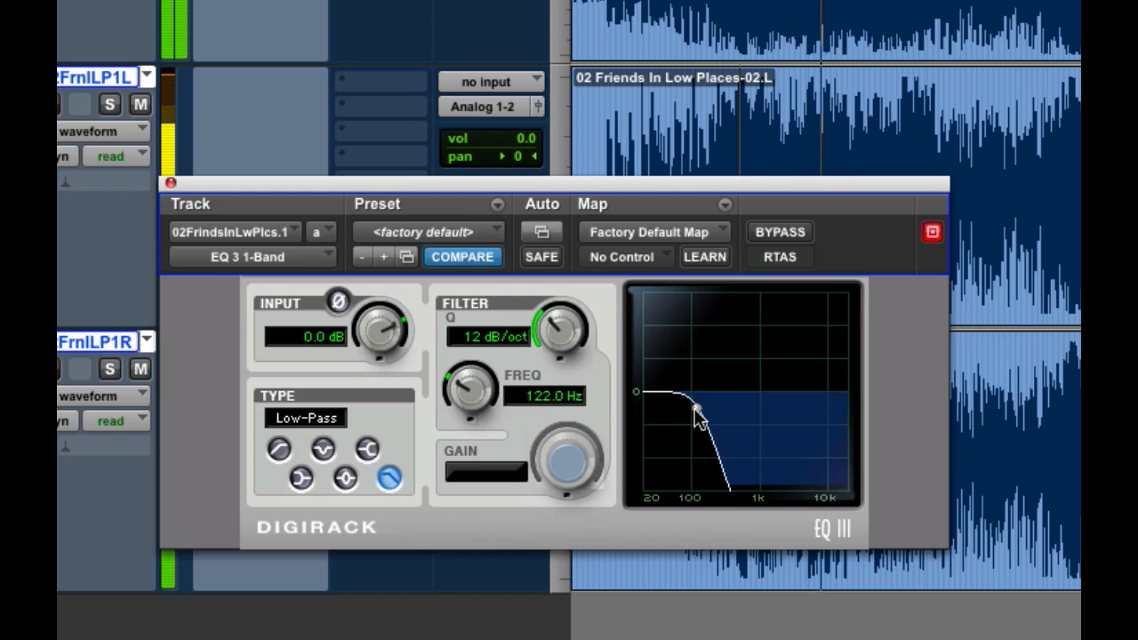
{"action": "left_click", "coordinate": [170, 182]}
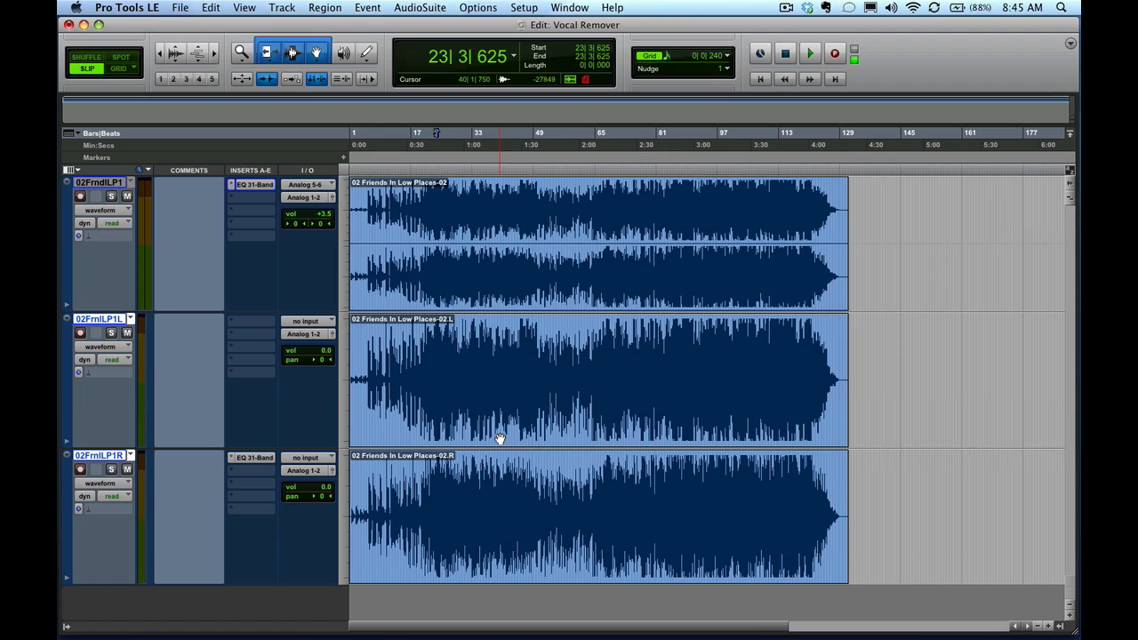
{"action": "left_click", "coordinate": [420, 200]}
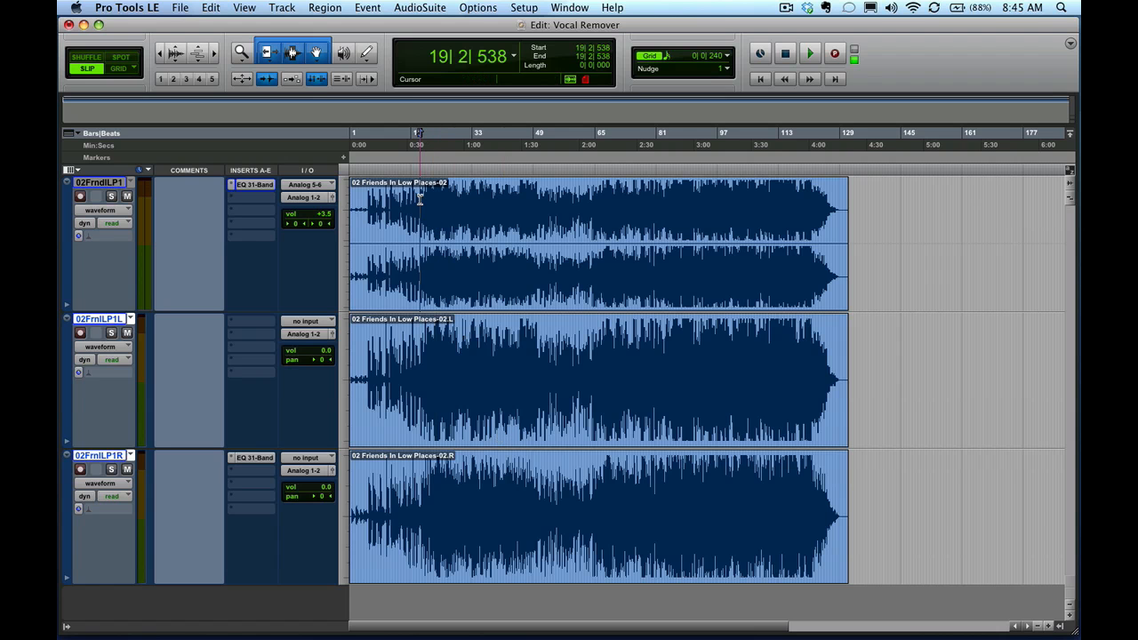
{"action": "key", "text": "space"}
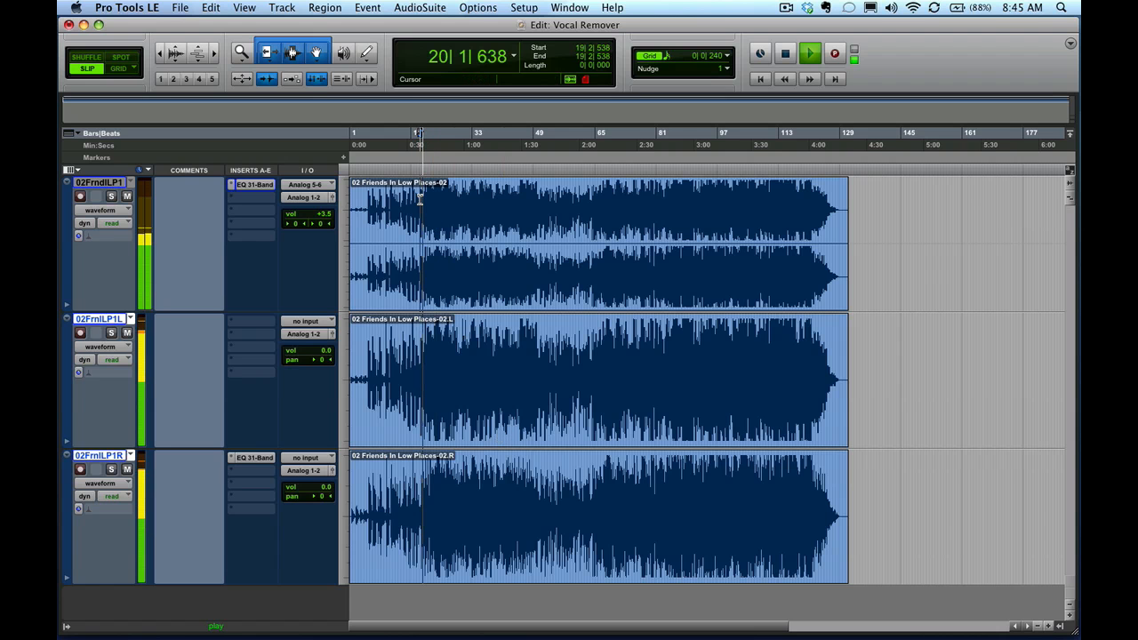